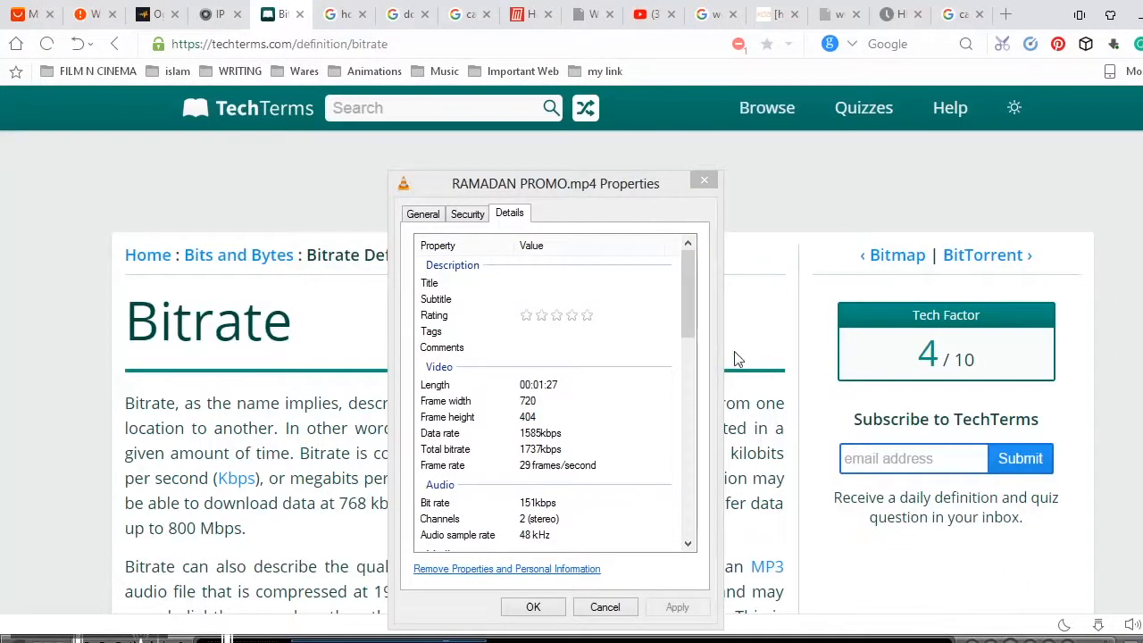
Examine the video and audio details in the RAMADAN PROMO.mp4 properties, and switch to the course outline in Word
drag(687, 294, 687, 312)
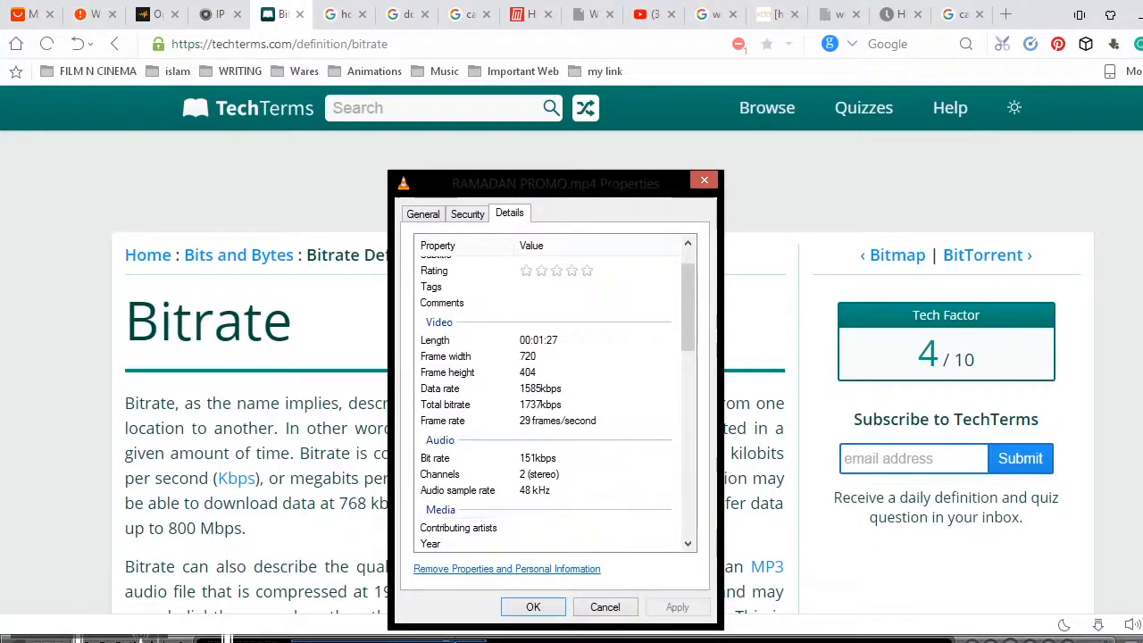
key(alt+Tab)
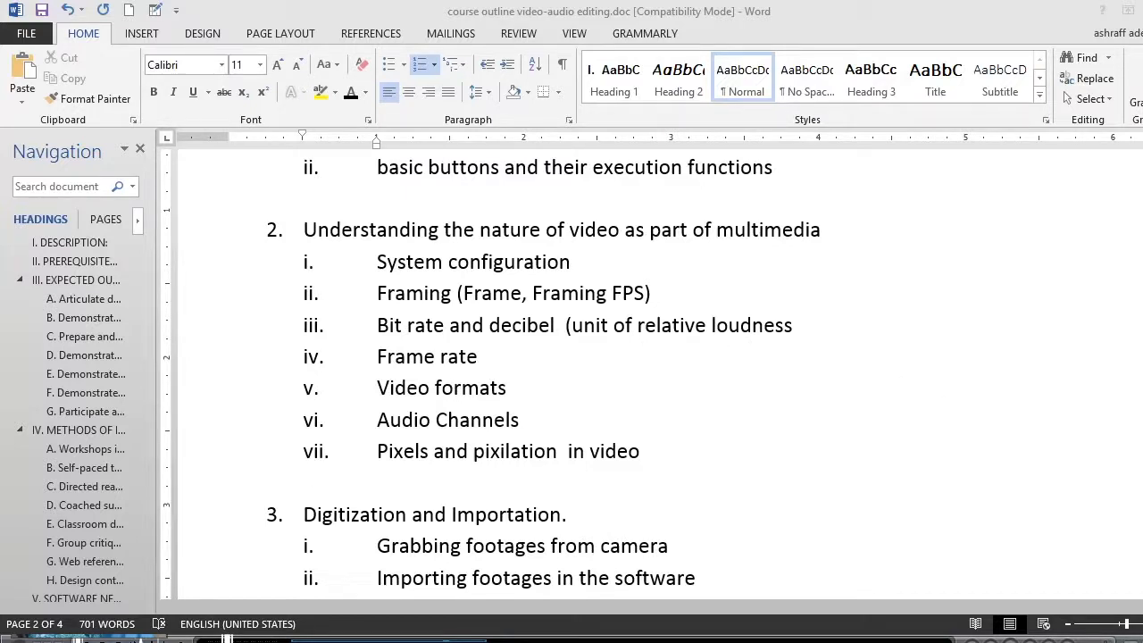
Switch to the Video library in File Explorer and look through the MP4 video files and other video formats
mouse_move(183, 635)
click(189, 562)
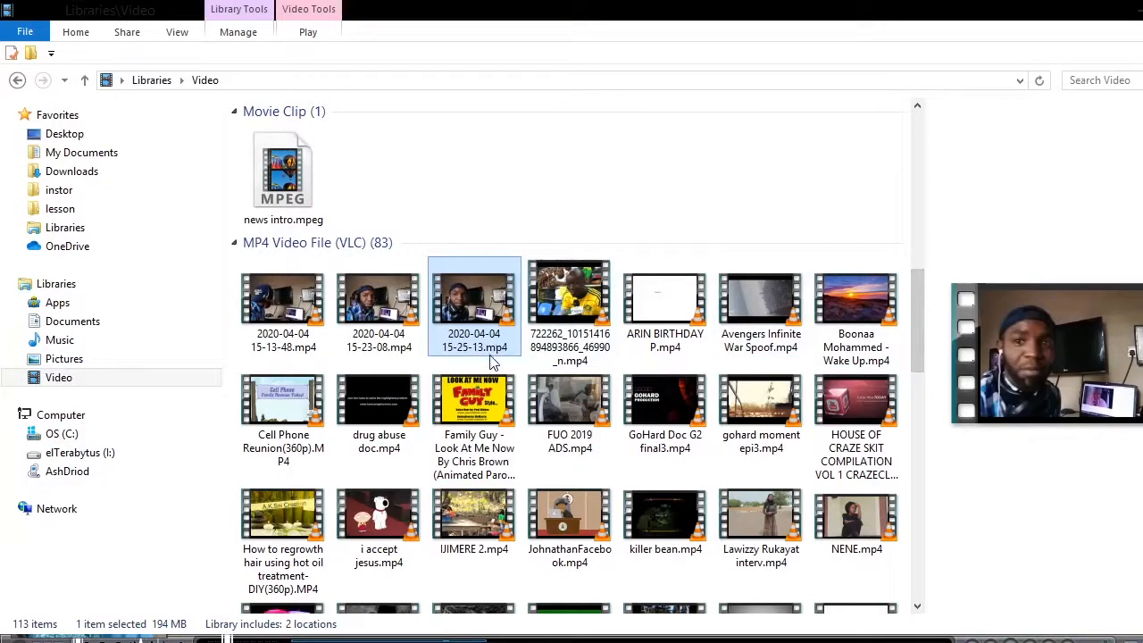
mouse_move(492, 358)
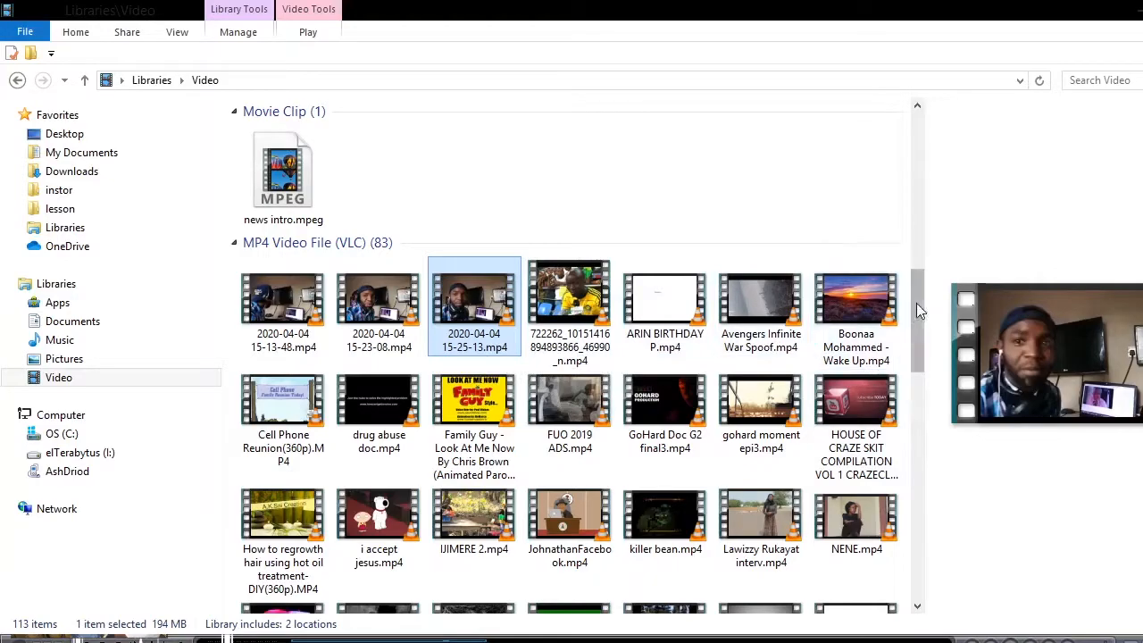
drag(918, 300, 895, 451)
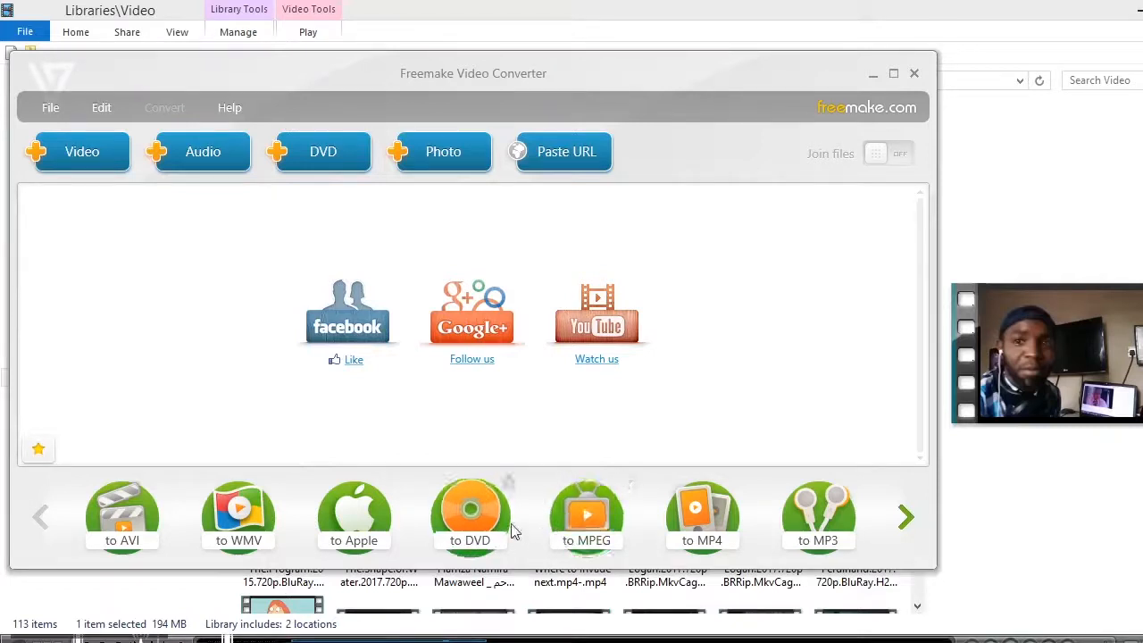
Review the available output formats in Freemake Video Converter, from AVI to Android, and minimize the converter
drag(491, 76, 604, 68)
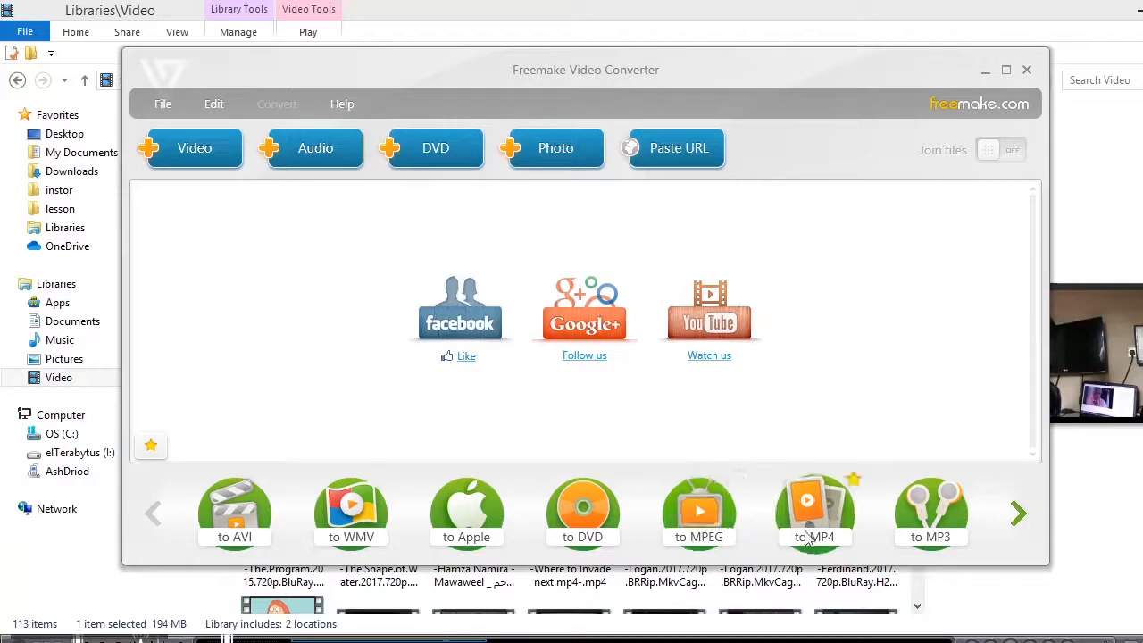
click(1018, 515)
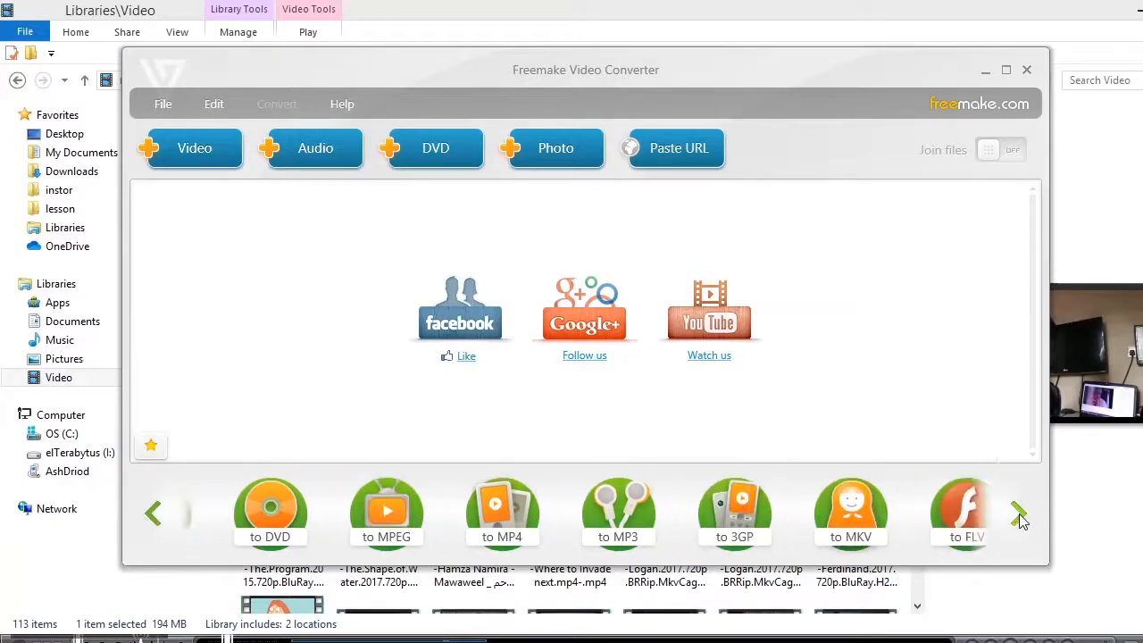
click(1019, 515)
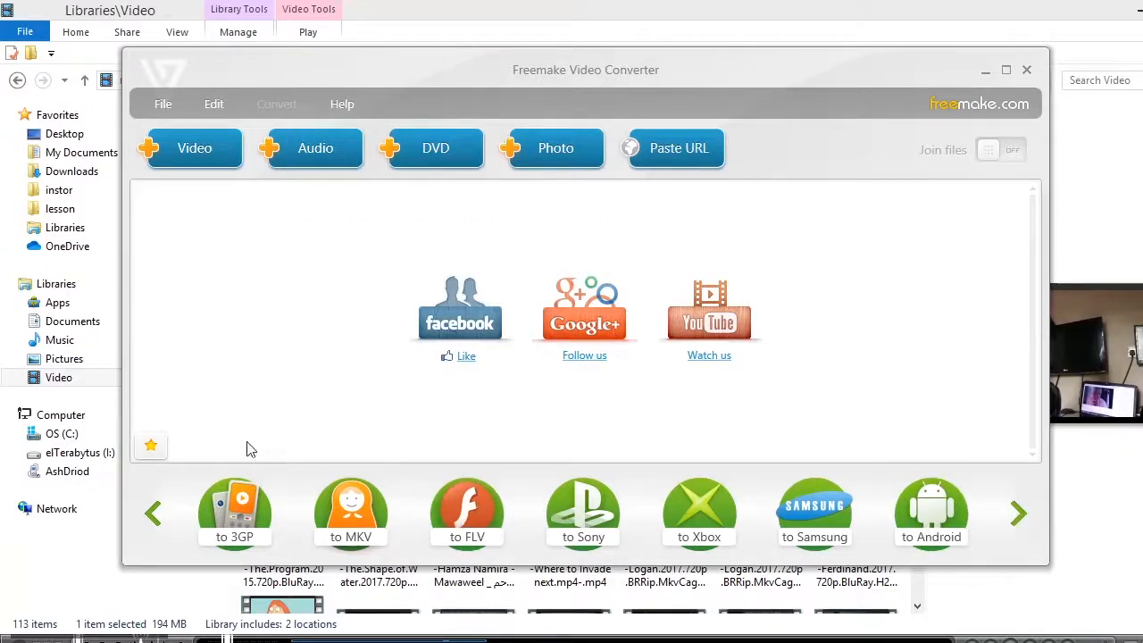
click(154, 513)
click(154, 513)
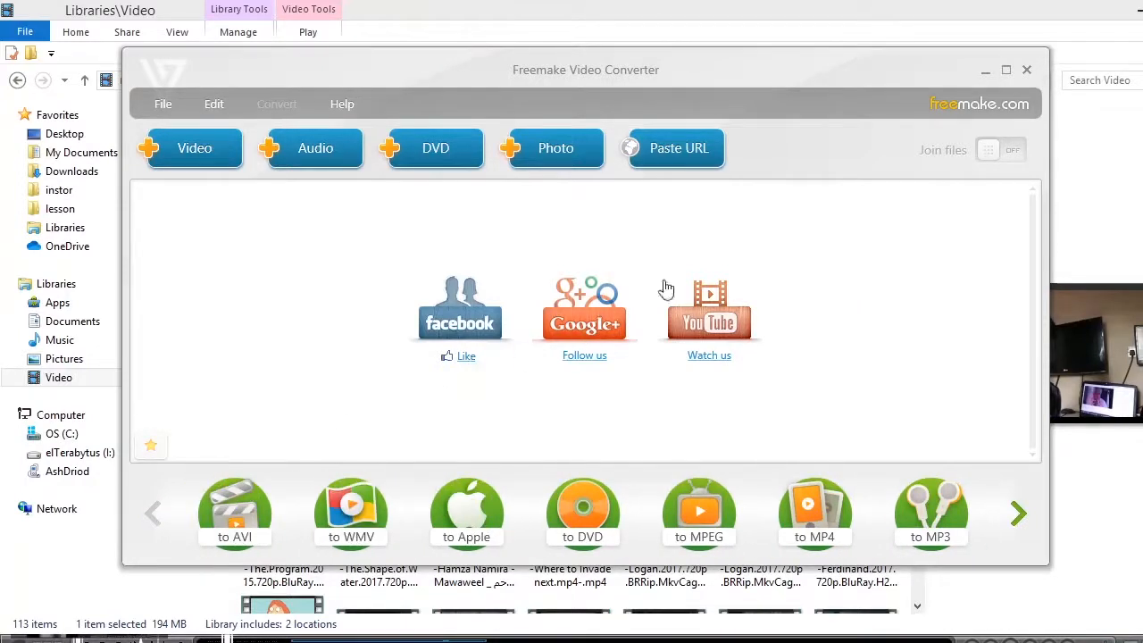
click(985, 72)
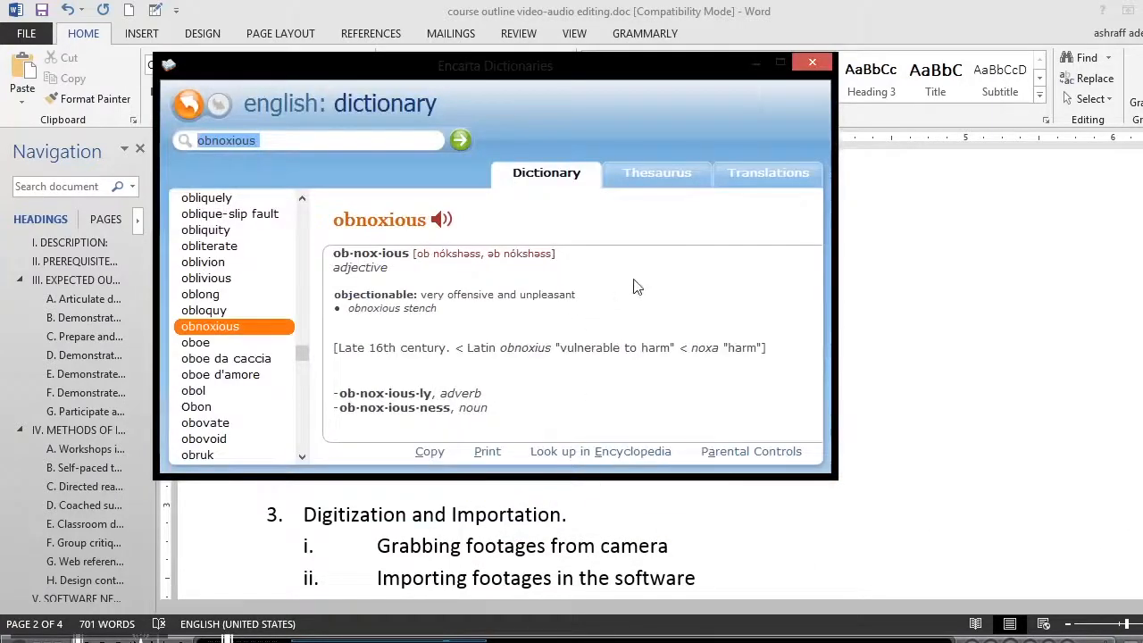
Look up "pixel" in Encarta Dictionaries, read the definition in a maximized window, and put the dictionary away
text(pixel)
key(Return)
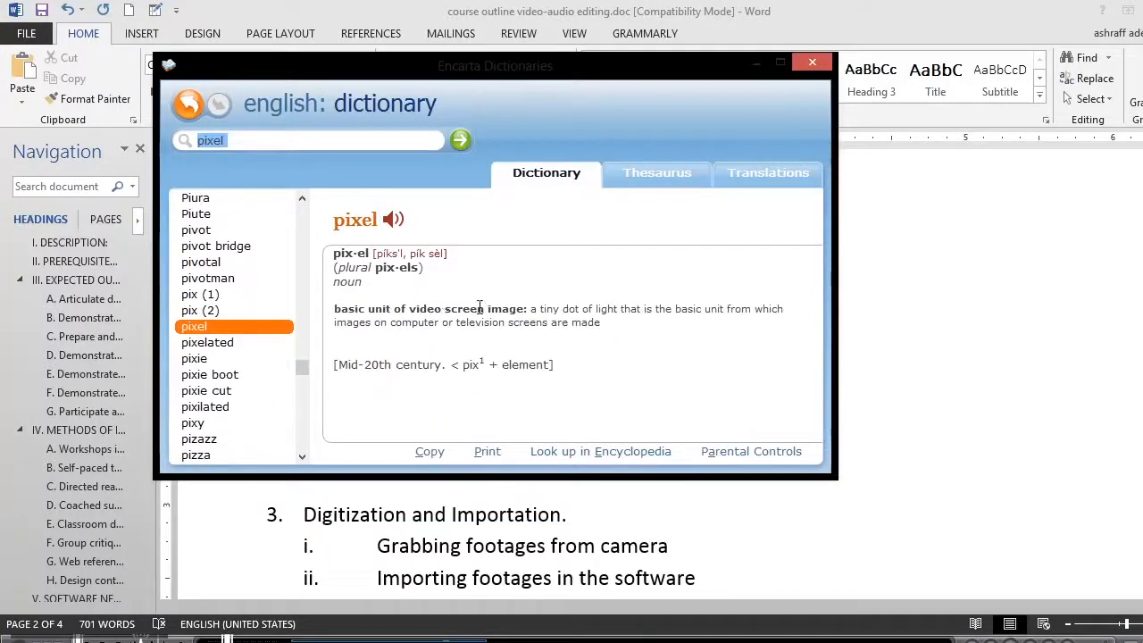
click(780, 62)
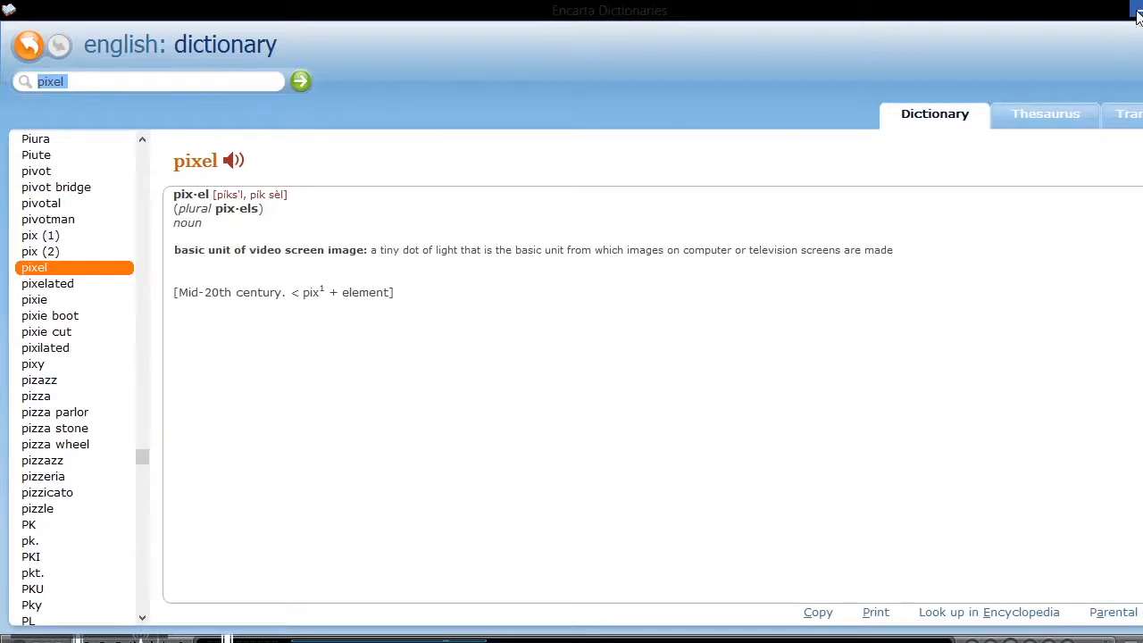
click(1137, 16)
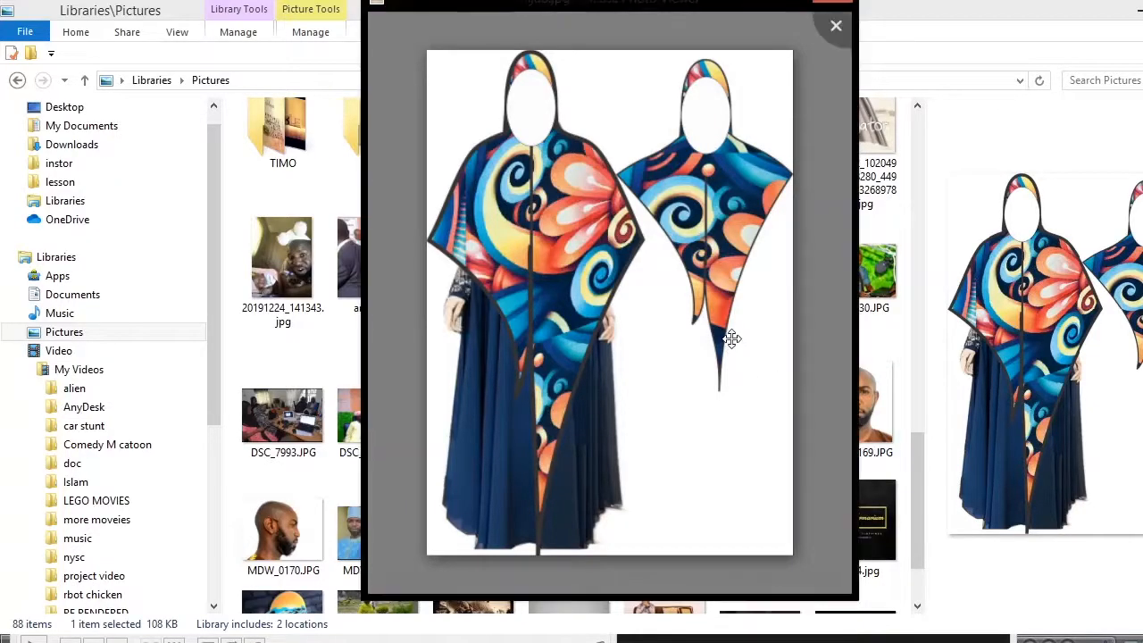
Magnify hijab.jpg in the photo viewer until individual pixels blur, and inspect the edge between dark and light areas
scroll(731, 339, up, 1)
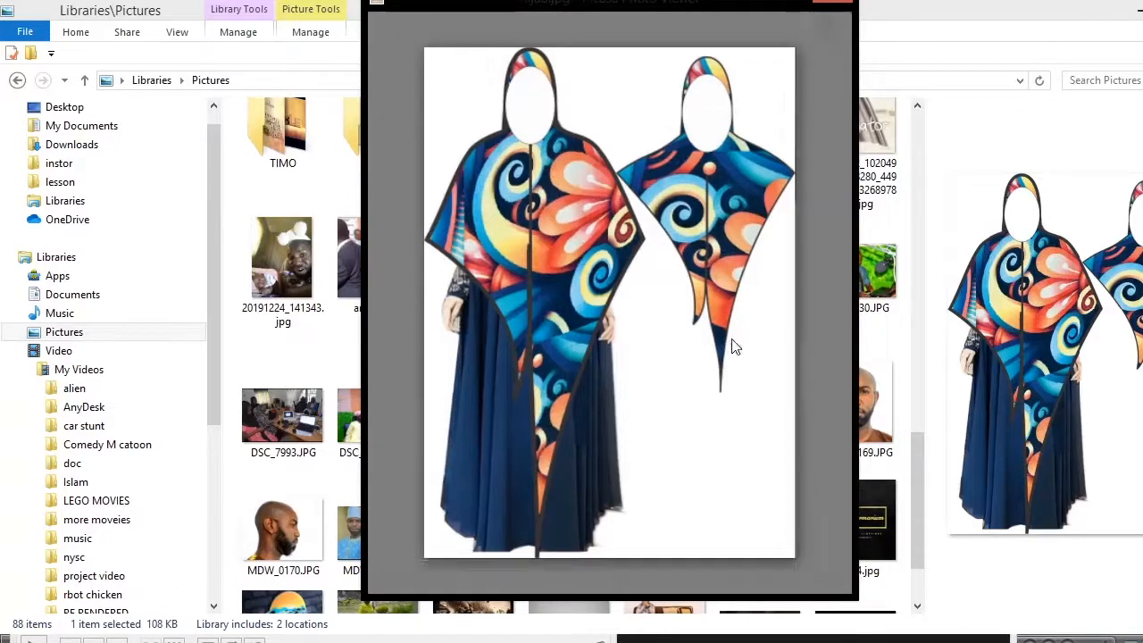
scroll(731, 338, up, 5)
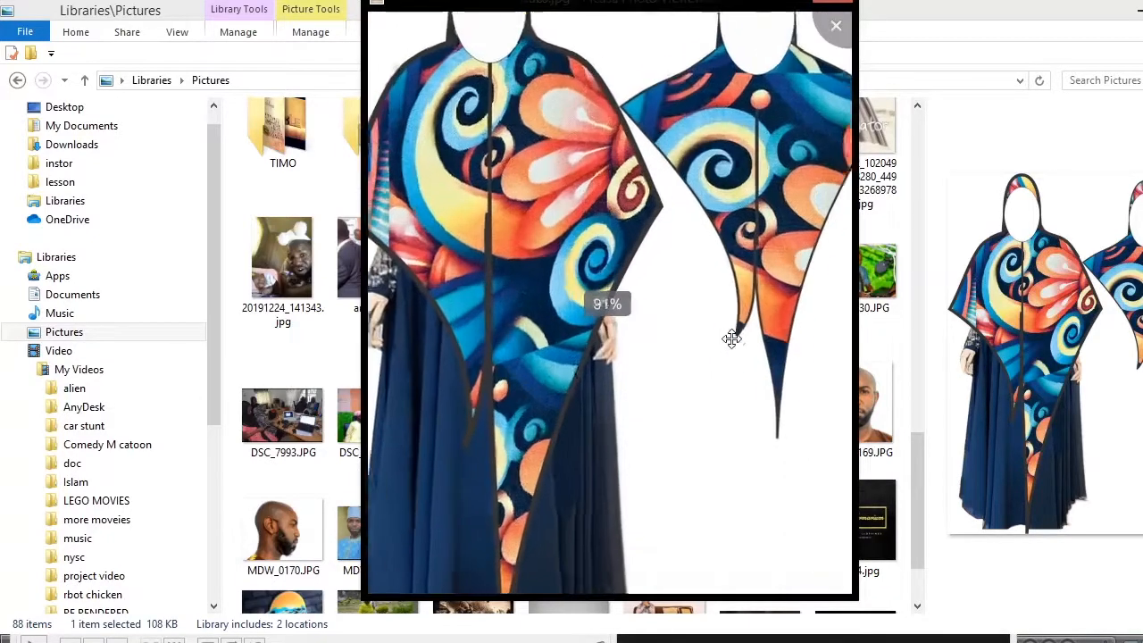
scroll(731, 338, up, 8)
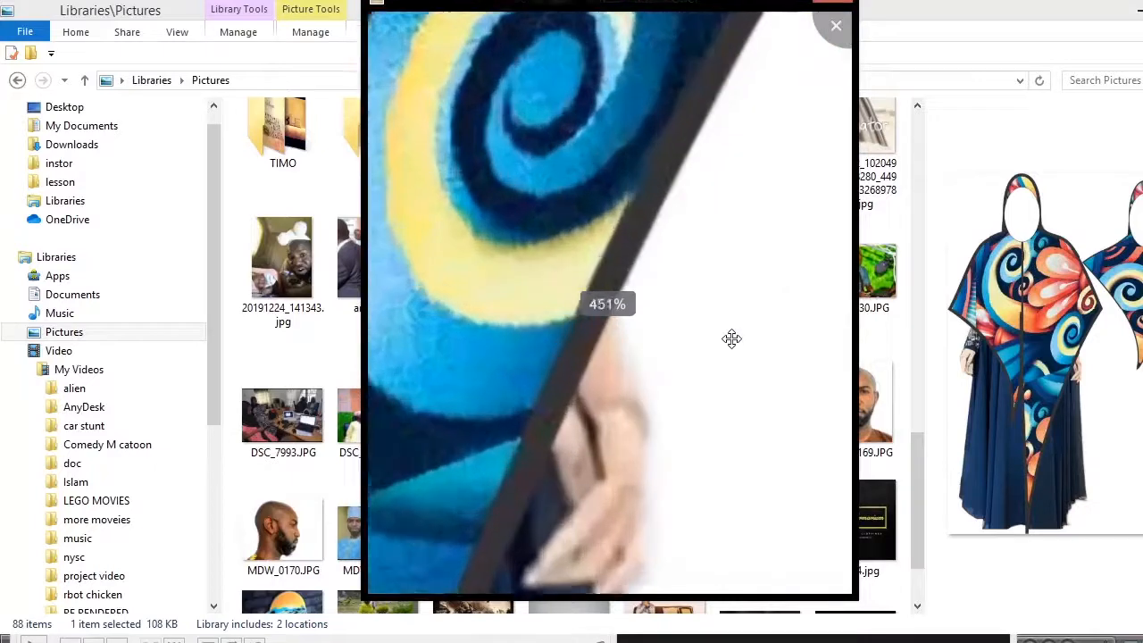
scroll(731, 338, up, 4)
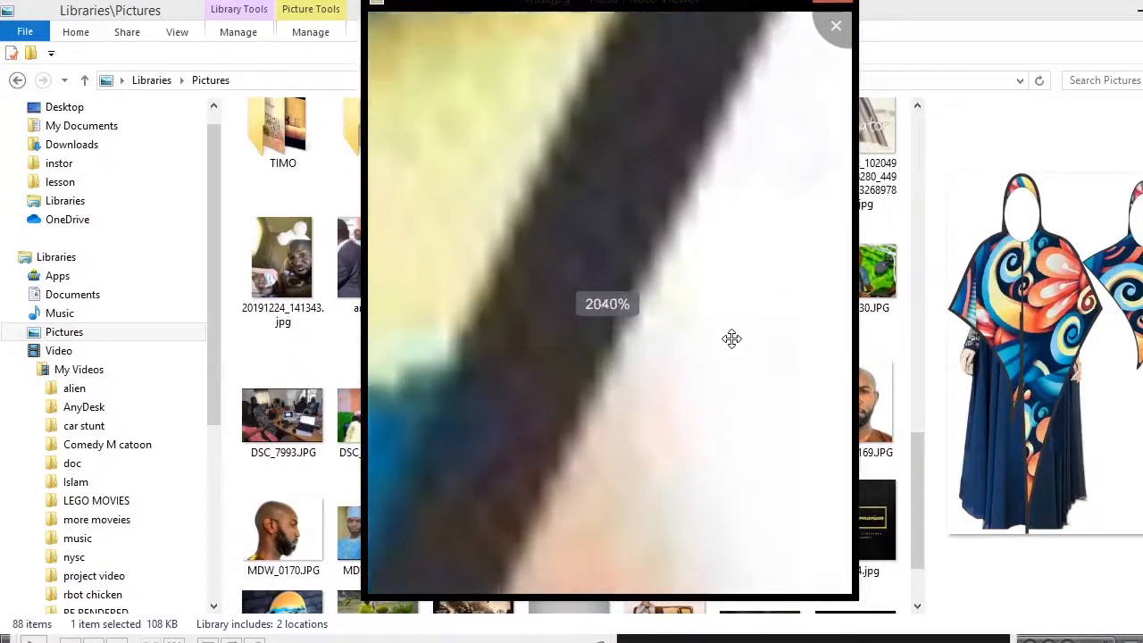
scroll(731, 339, up, 1)
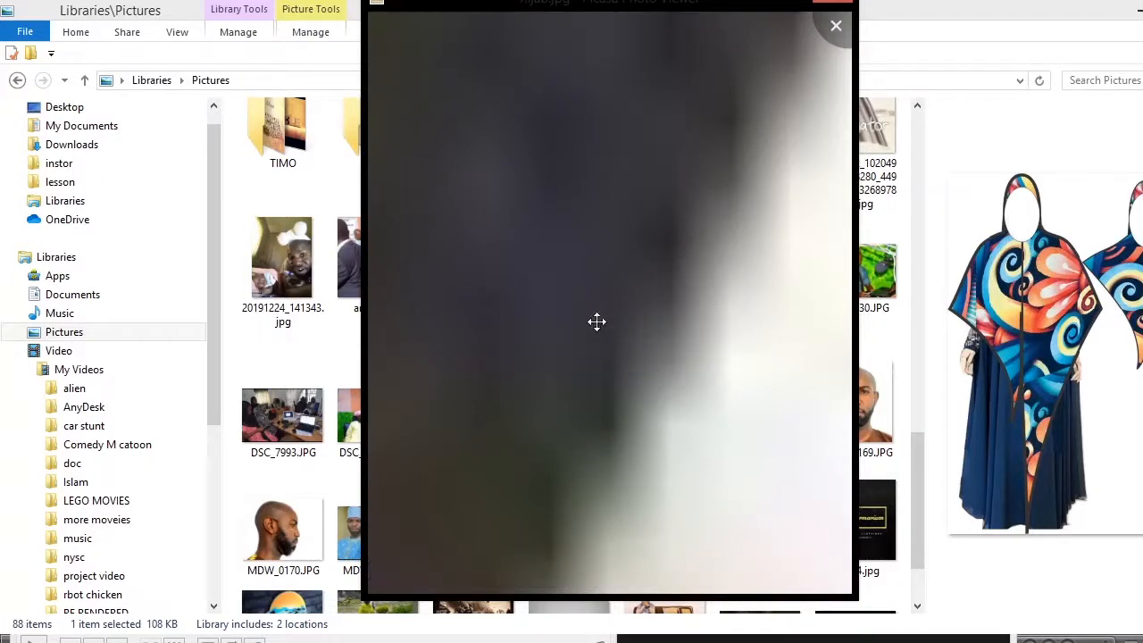
mouse_move(598, 301)
mouse_down()
mouse_move(602, 474)
mouse_move(582, 316)
mouse_up()
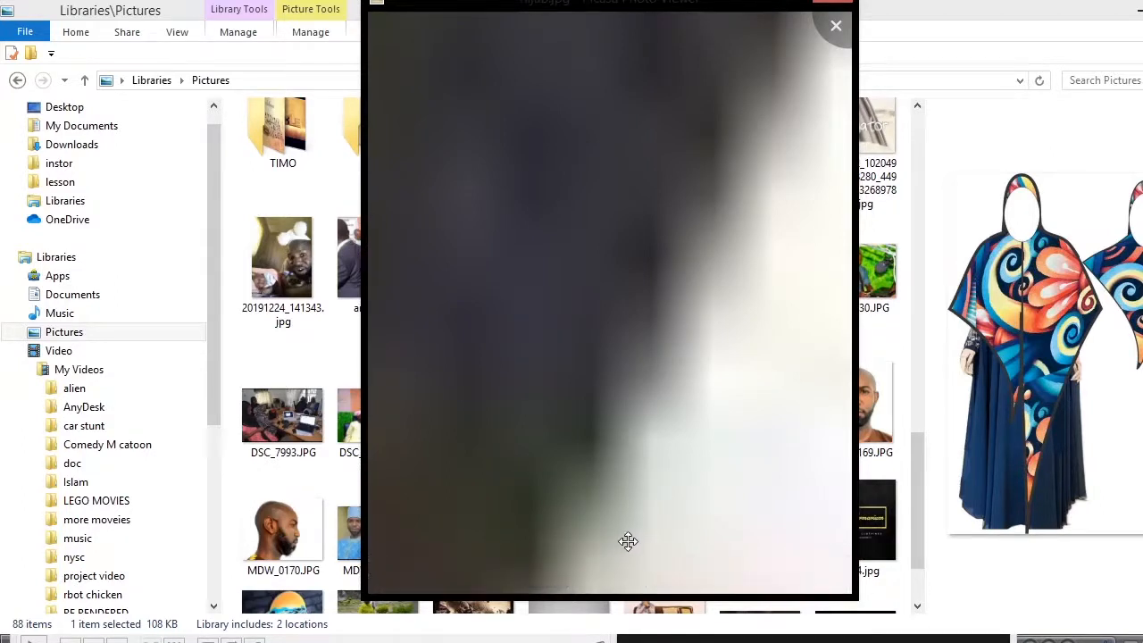
Zoom hijab.jpg back out to view the whole garment, and close the photo viewer
scroll(610, 398, down, 10)
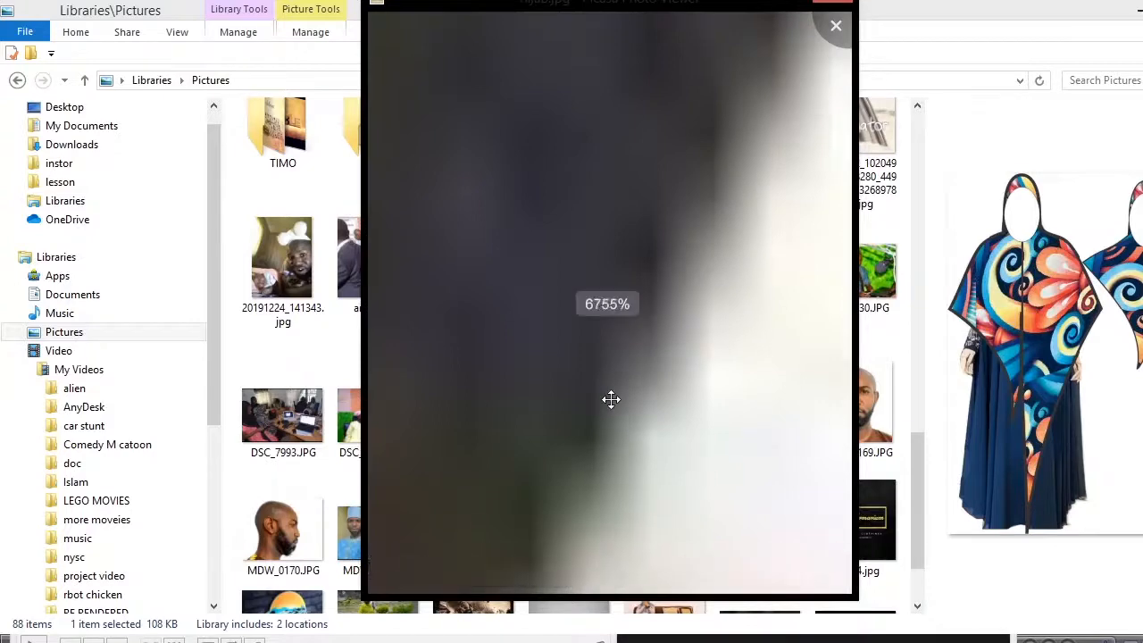
scroll(610, 398, down, 5)
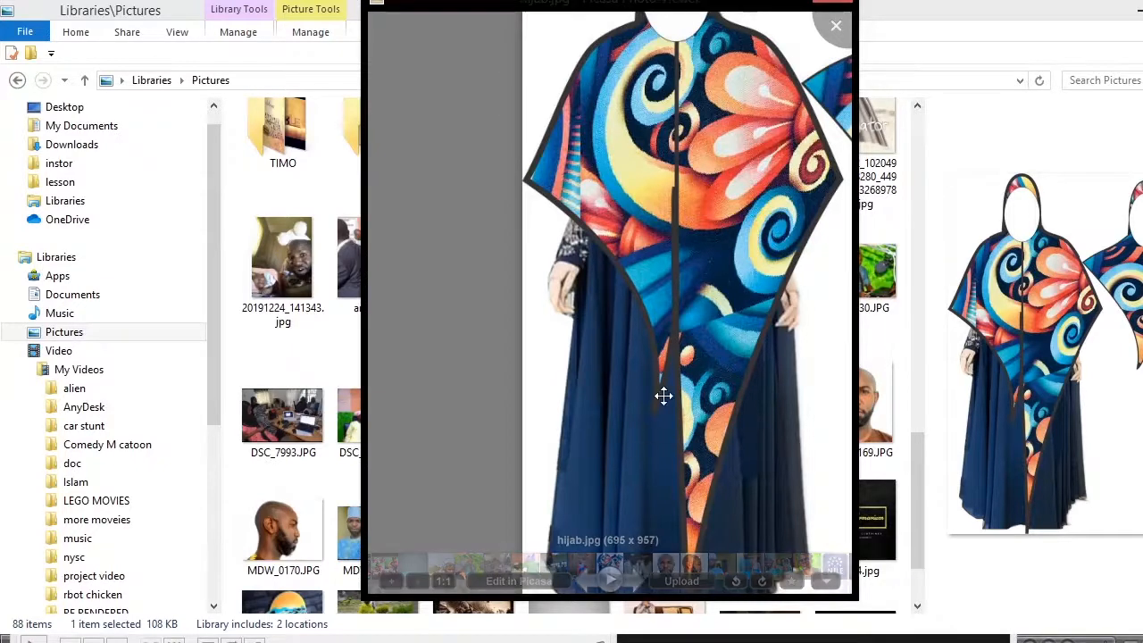
drag(666, 402, 619, 395)
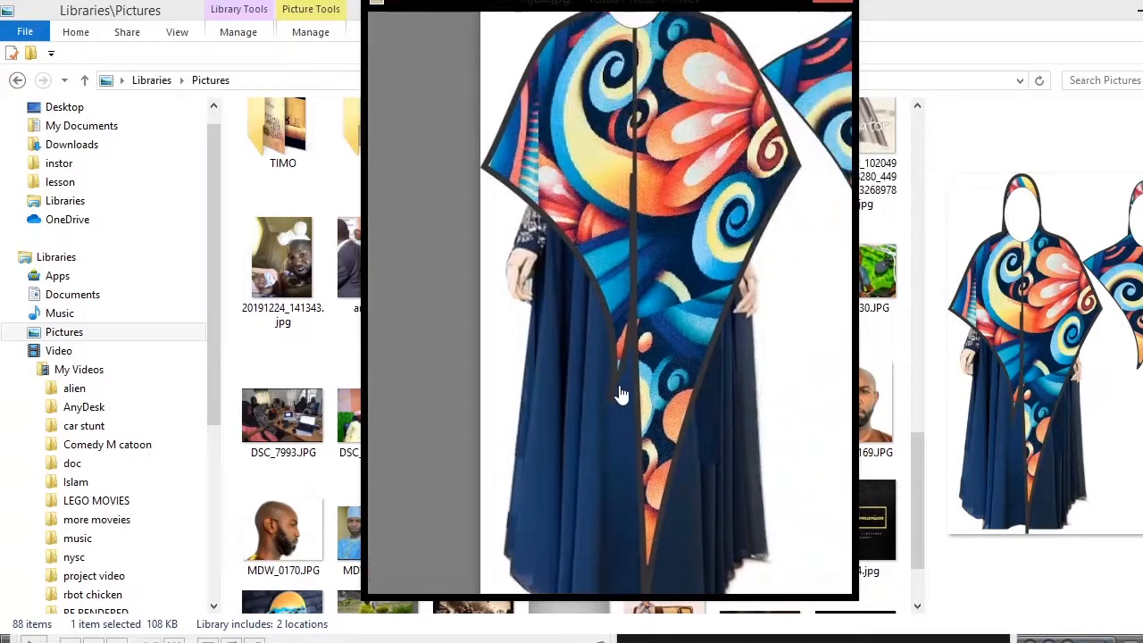
scroll(620, 395, down, 3)
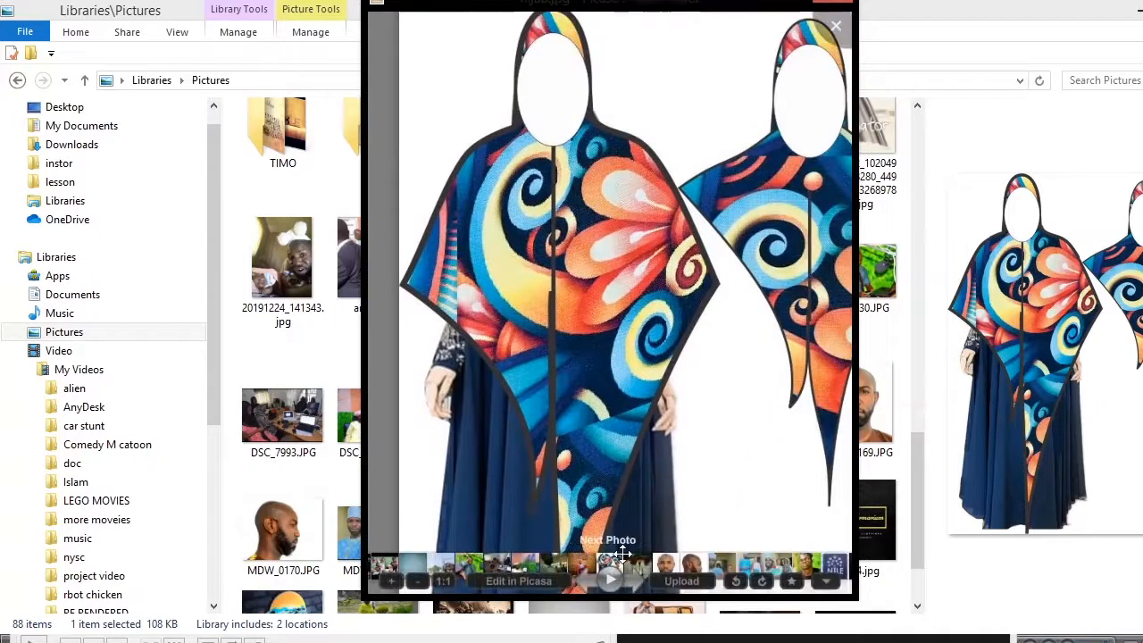
click(826, 9)
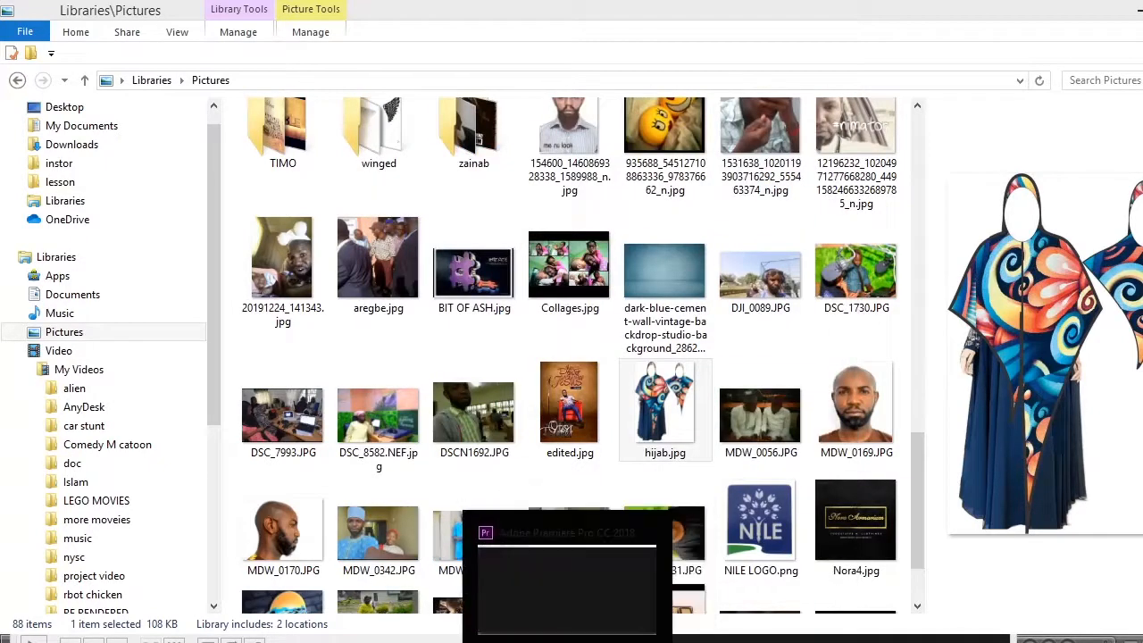
Switch to Adobe Premiere Pro CC 2018, start a new project and name it "class 2"
click(567, 639)
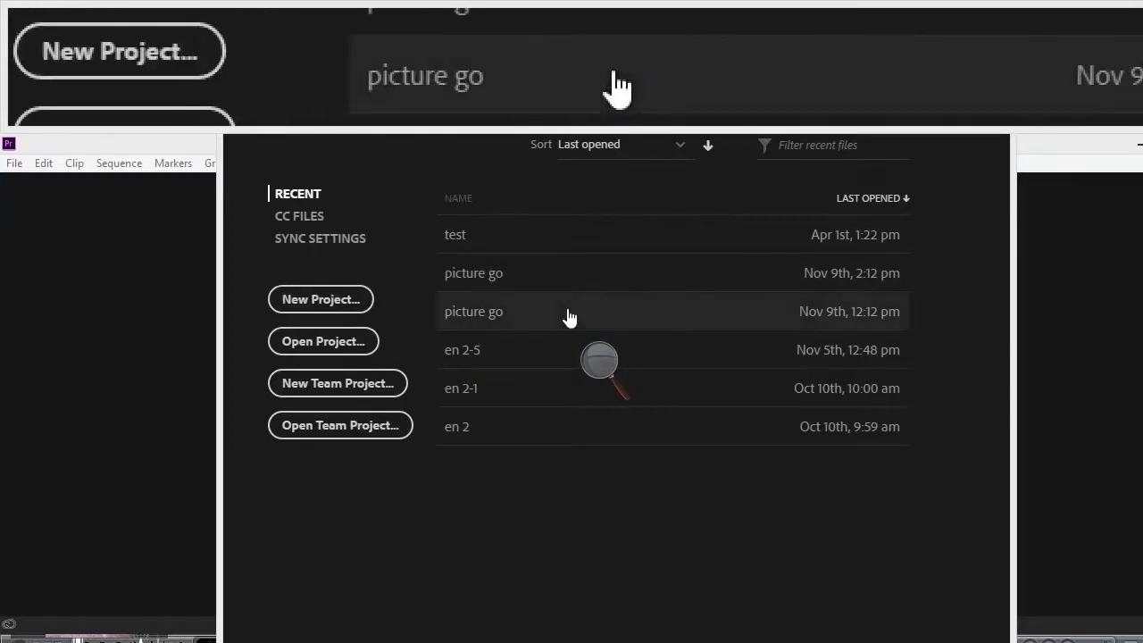
click(300, 300)
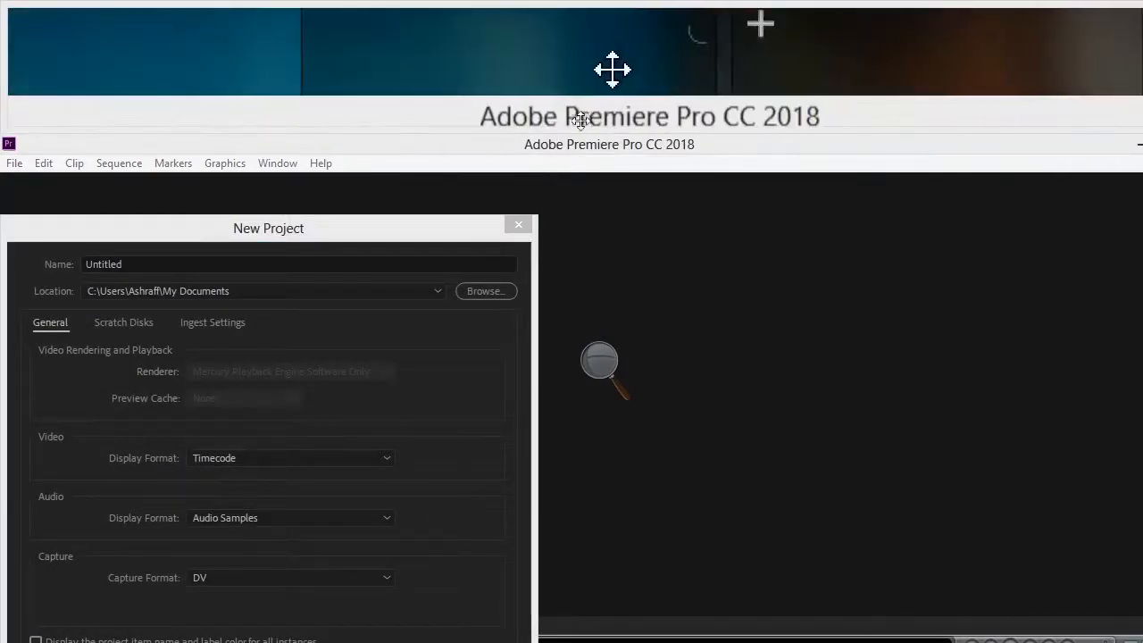
click(360, 239)
drag(360, 240, 575, 225)
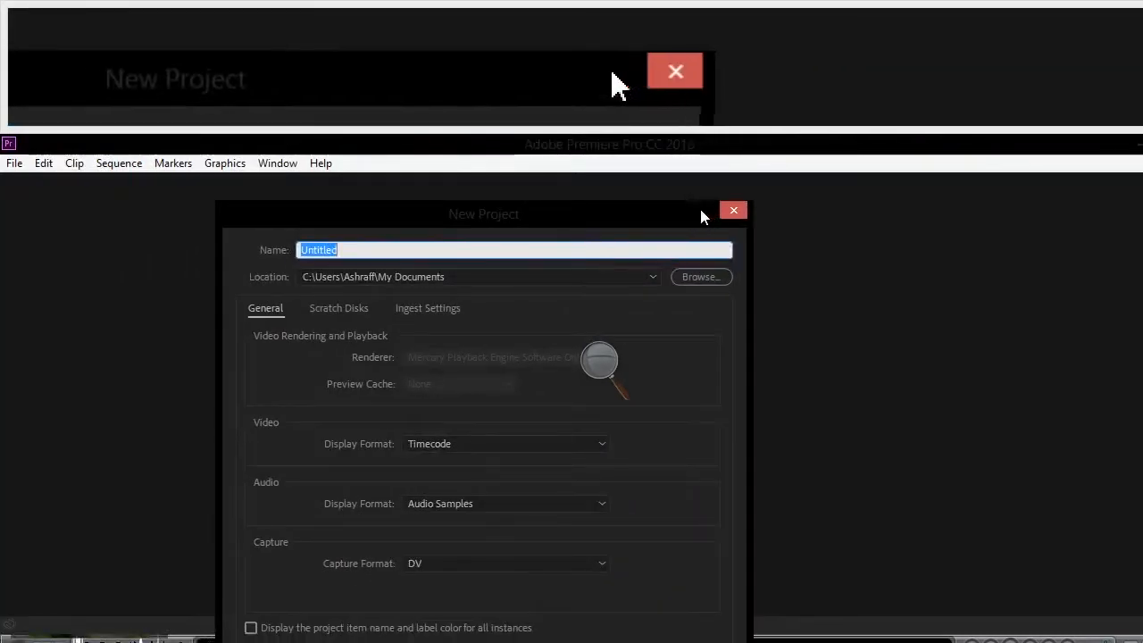
drag(612, 215, 746, 180)
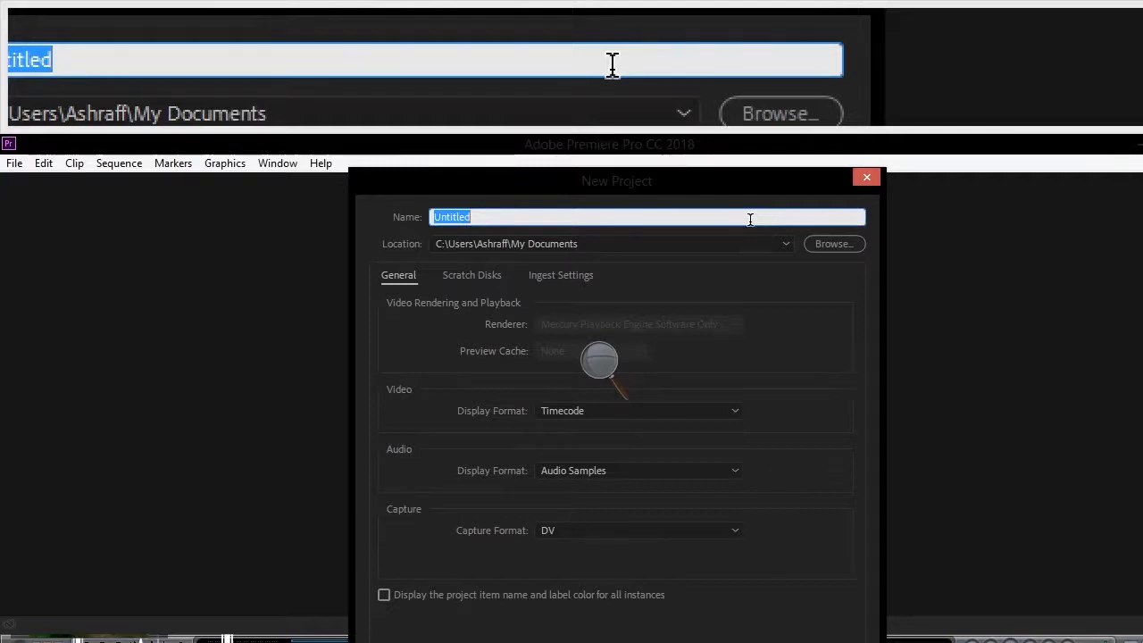
text(class)
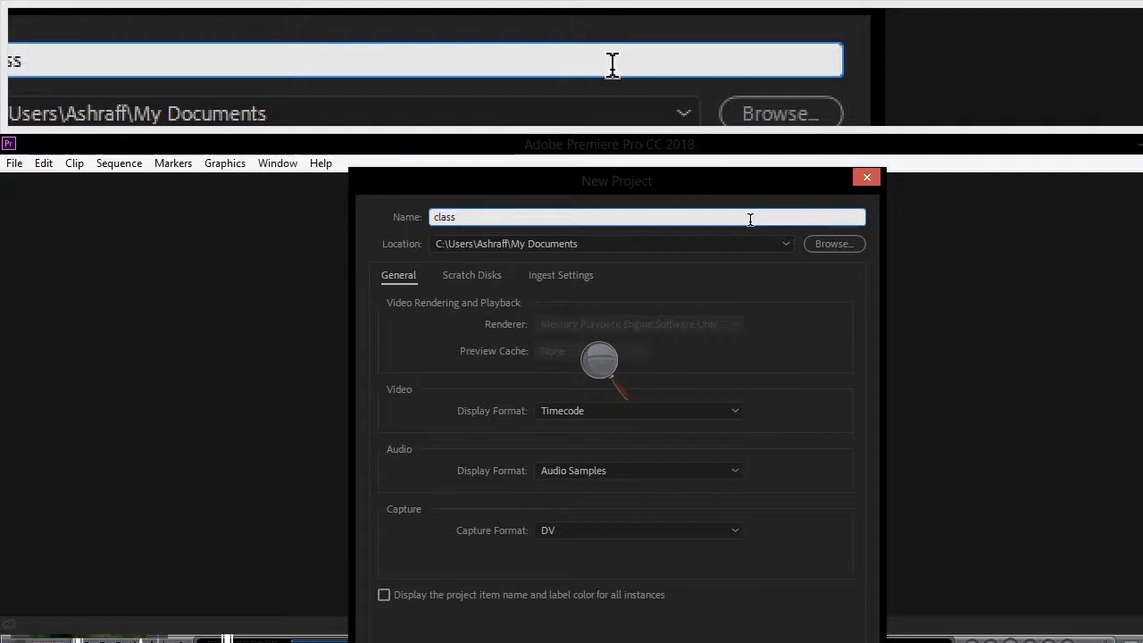
text( 2)
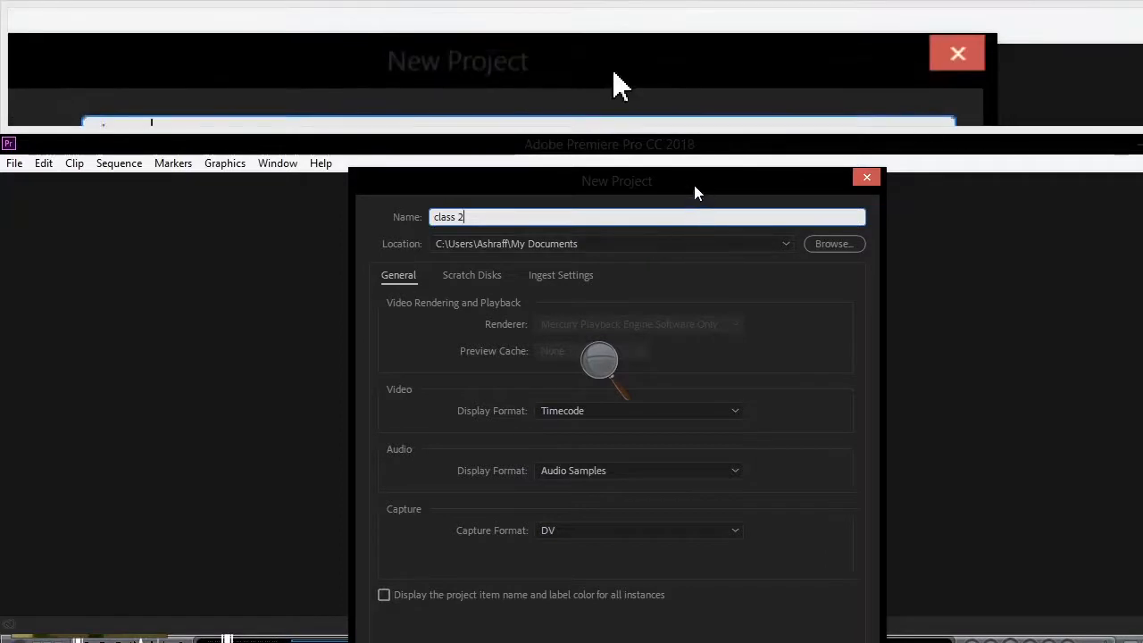
Reposition the New Project dialog and create the project in My Documents with the existing settings
drag(694, 185, 678, 152)
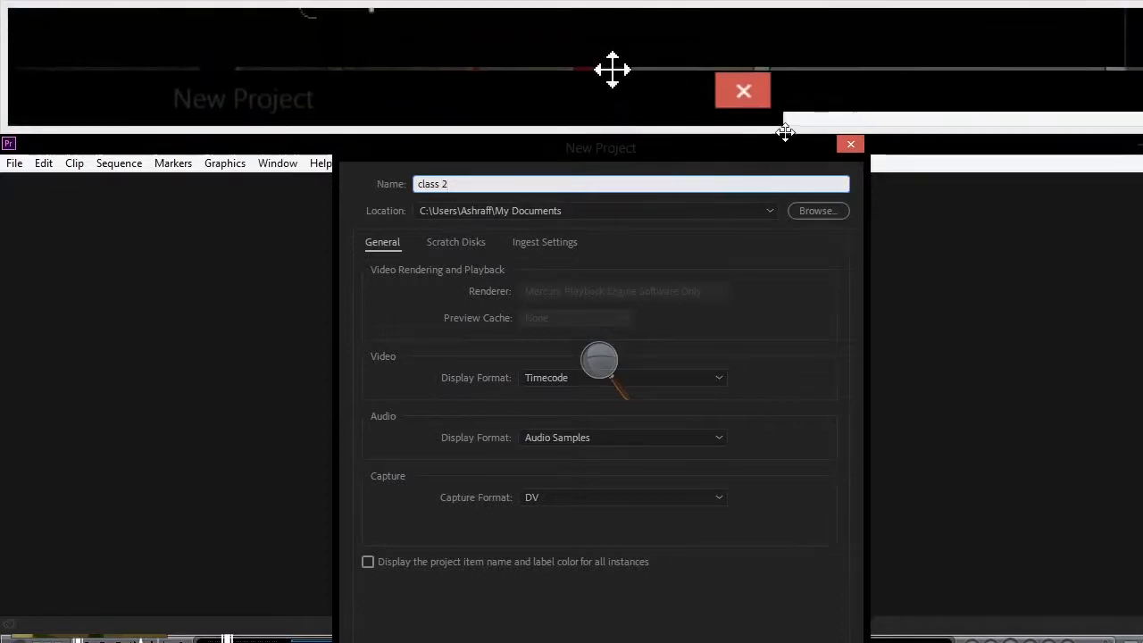
drag(786, 143, 803, 143)
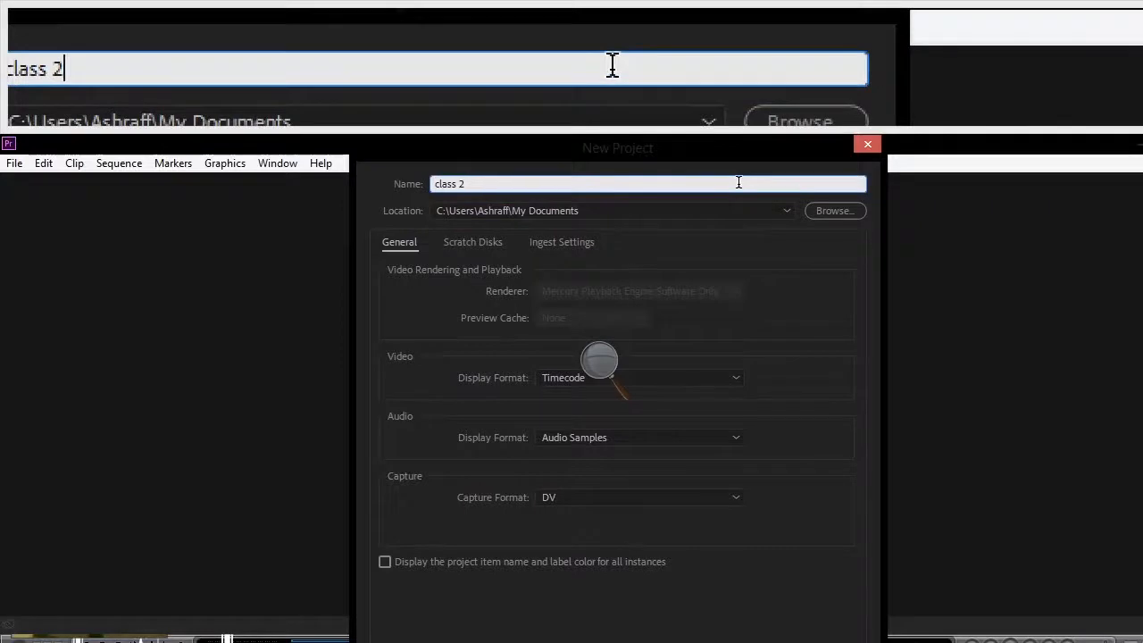
drag(747, 151, 687, 159)
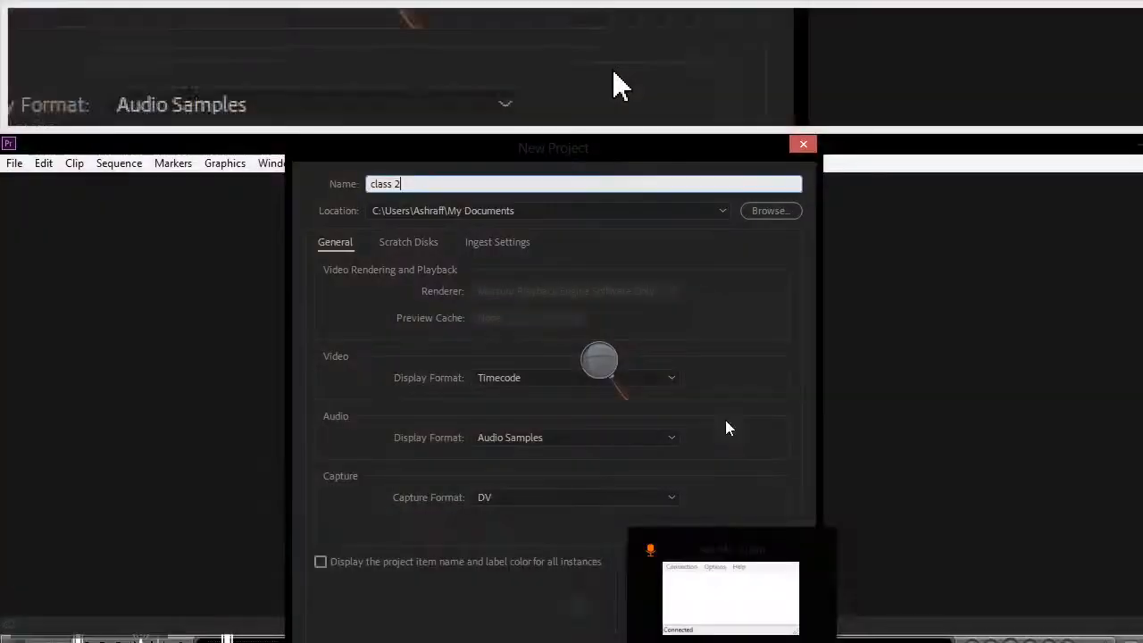
key(Return)
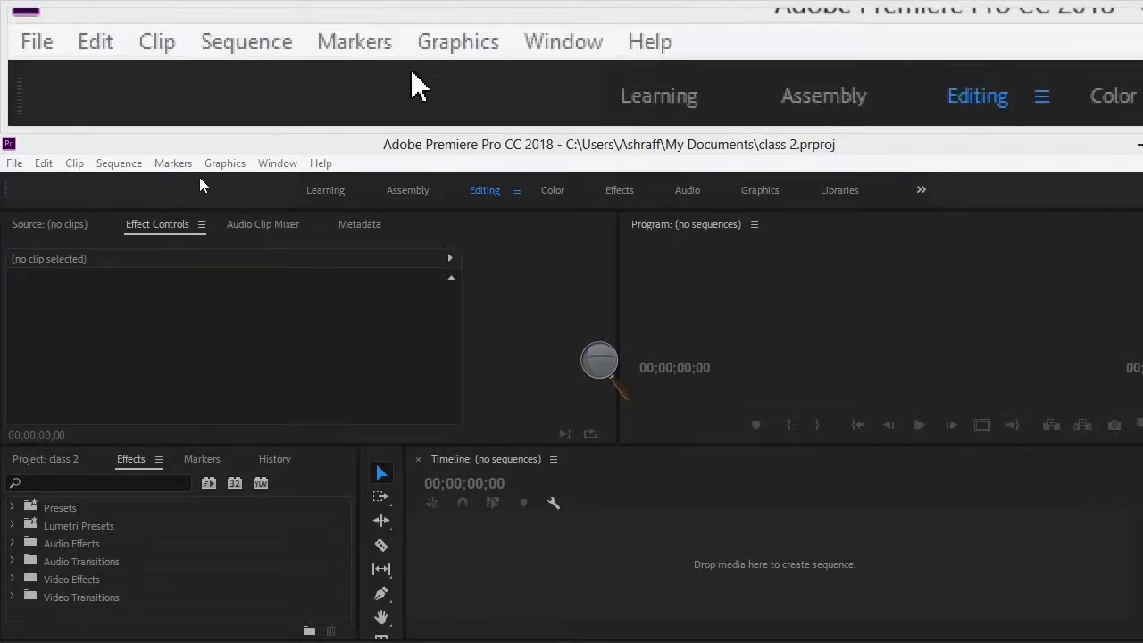
Look through the File commands for saving, importing and exporting in the class 2 project without running any
click(14, 163)
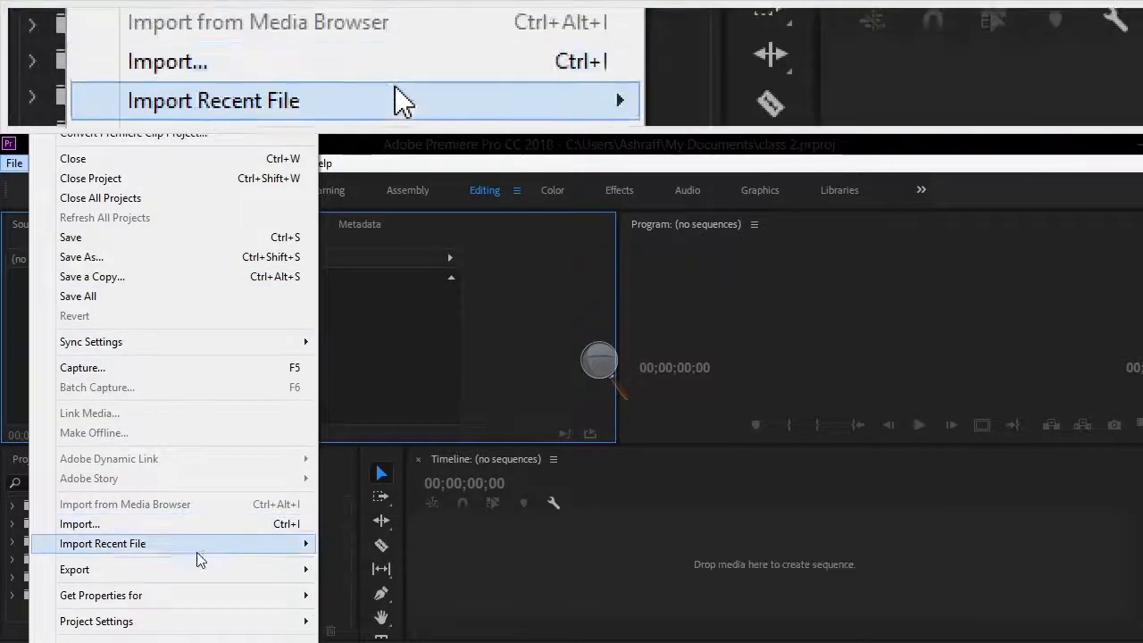
mouse_move(202, 572)
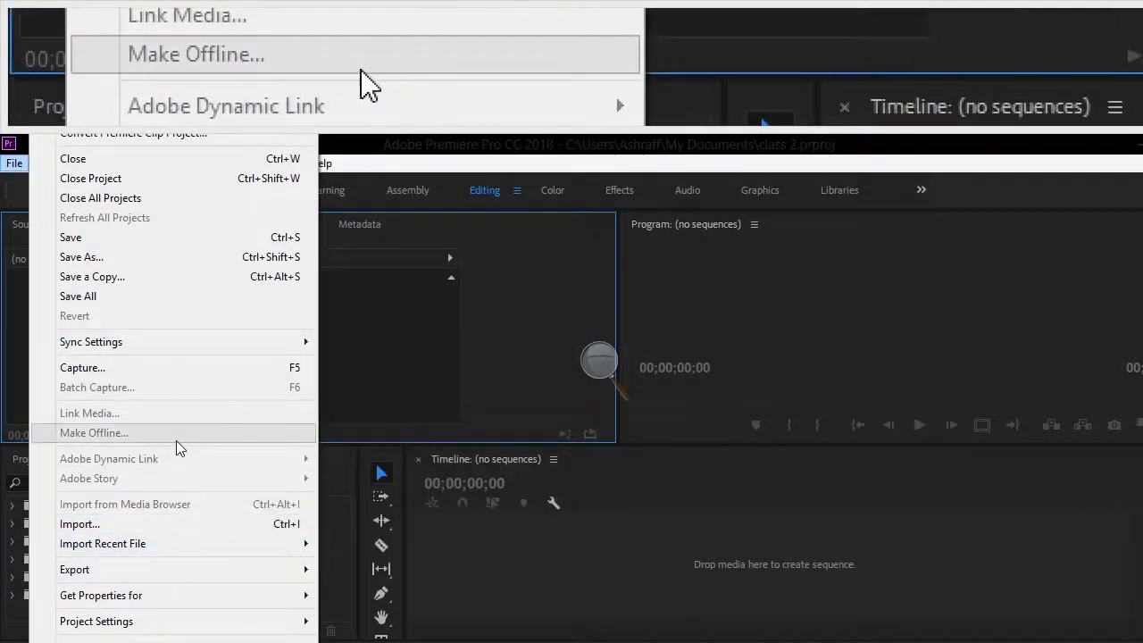
key(Down)
key(Down)
key(Down)
key(Down)
key(Down)
key(Down)
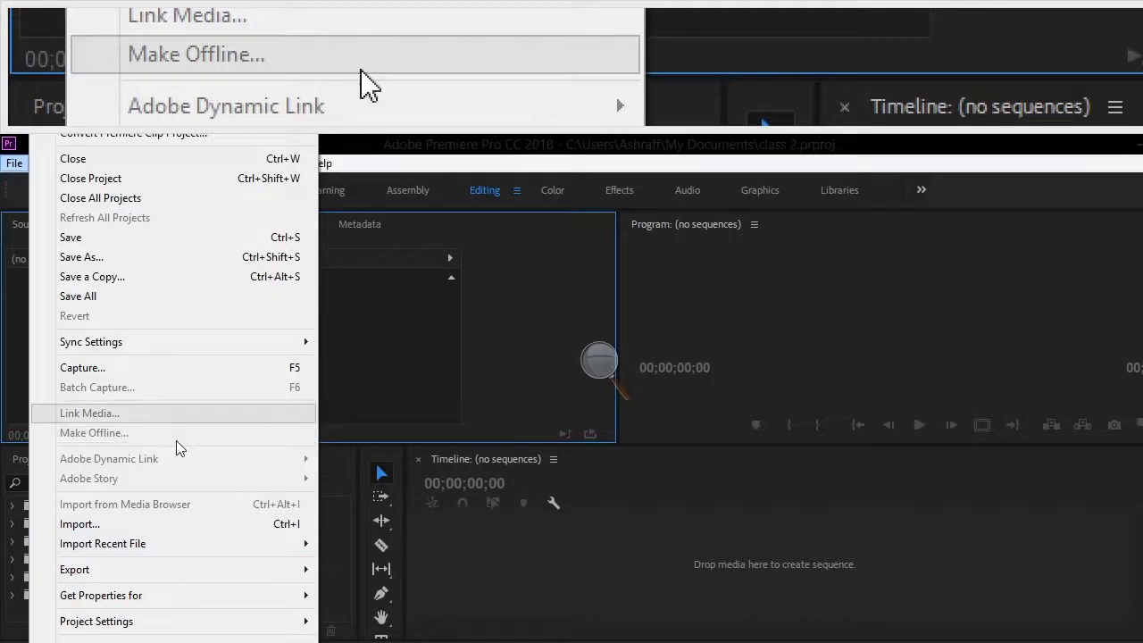
key(Up)
key(Up)
key(Up)
key(Up)
key(Up)
key(Up)
key(Up)
key(Up)
key(Up)
key(Up)
key(Up)
key(Up)
key(Up)
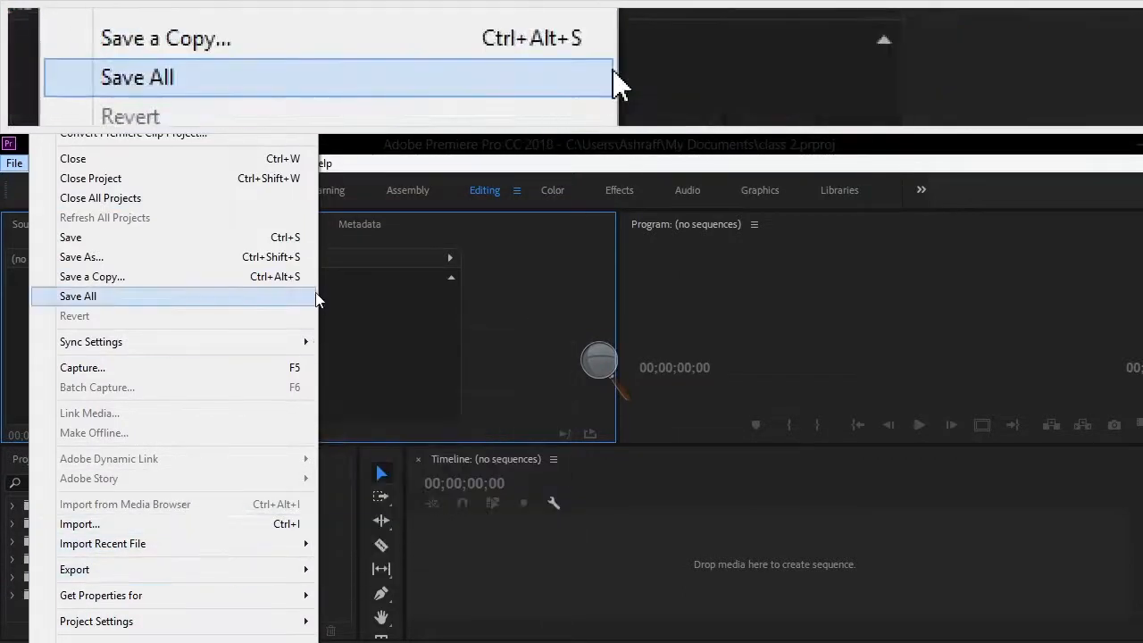
click(384, 153)
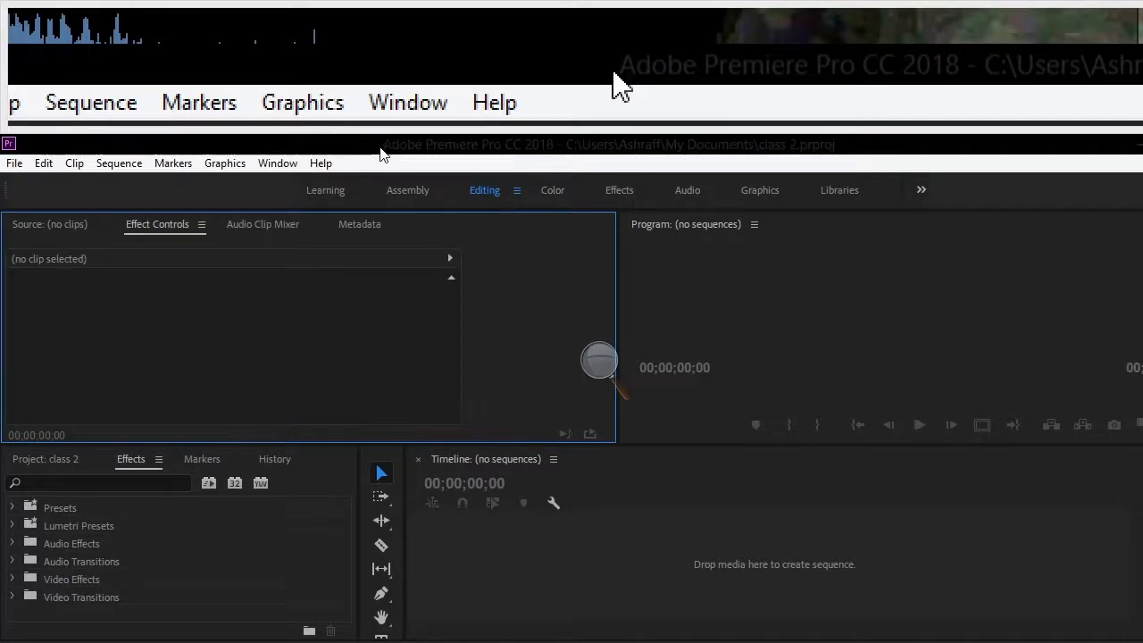
Review the available panels and the workspace options, including Reset to Saved Layout, without changing the layout
click(278, 164)
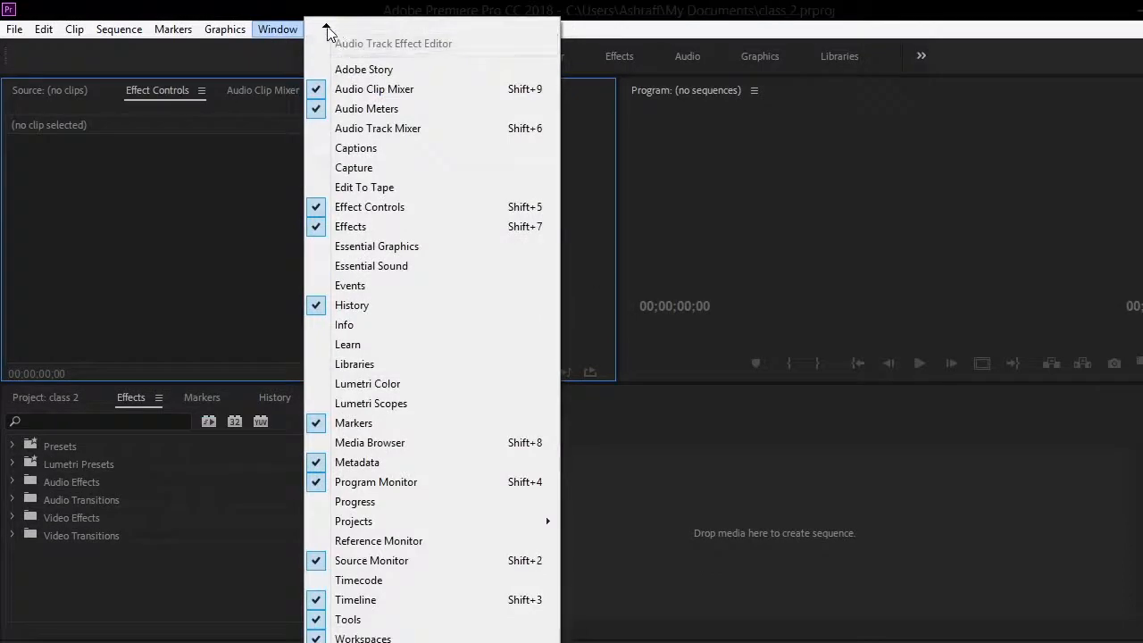
mouse_move(326, 27)
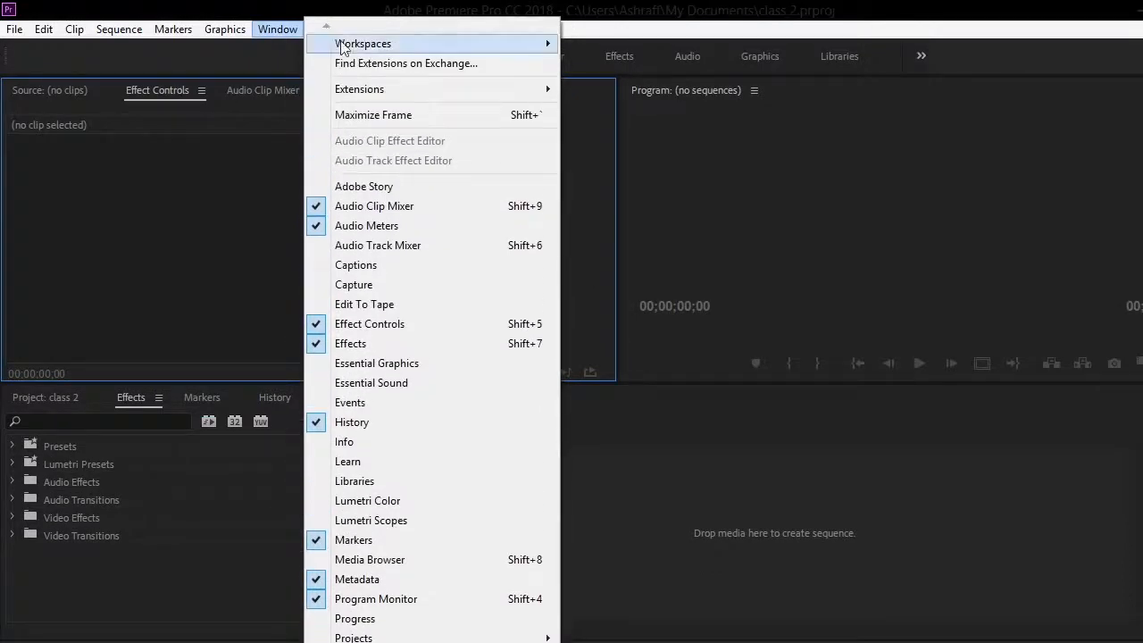
mouse_move(350, 46)
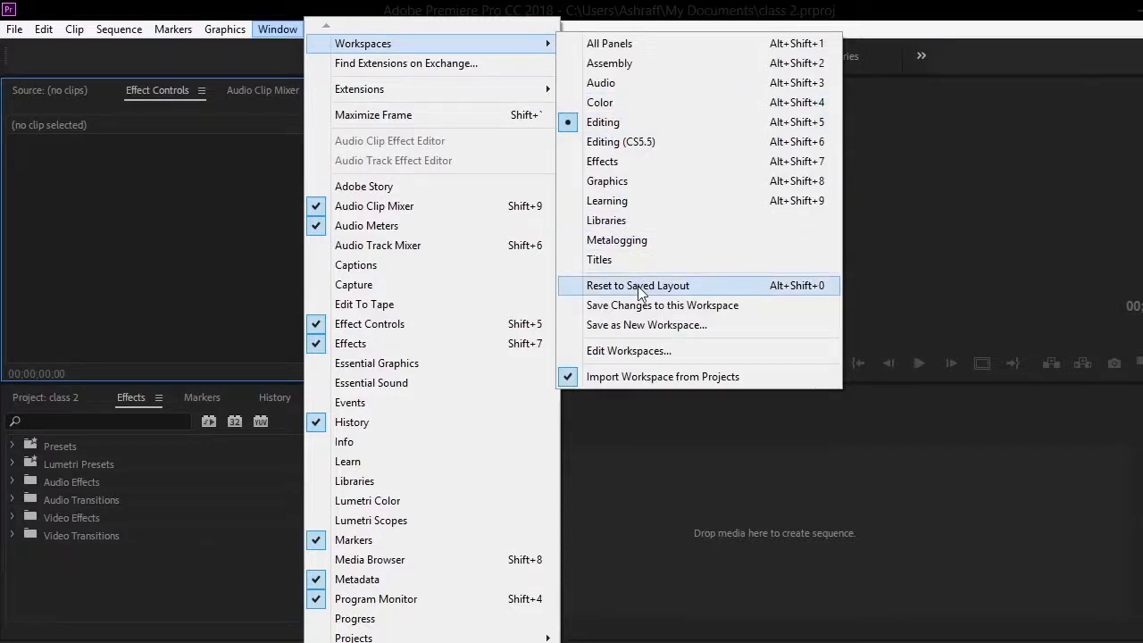
click(212, 18)
Examine the project's export options, including Media, without starting an export
click(15, 30)
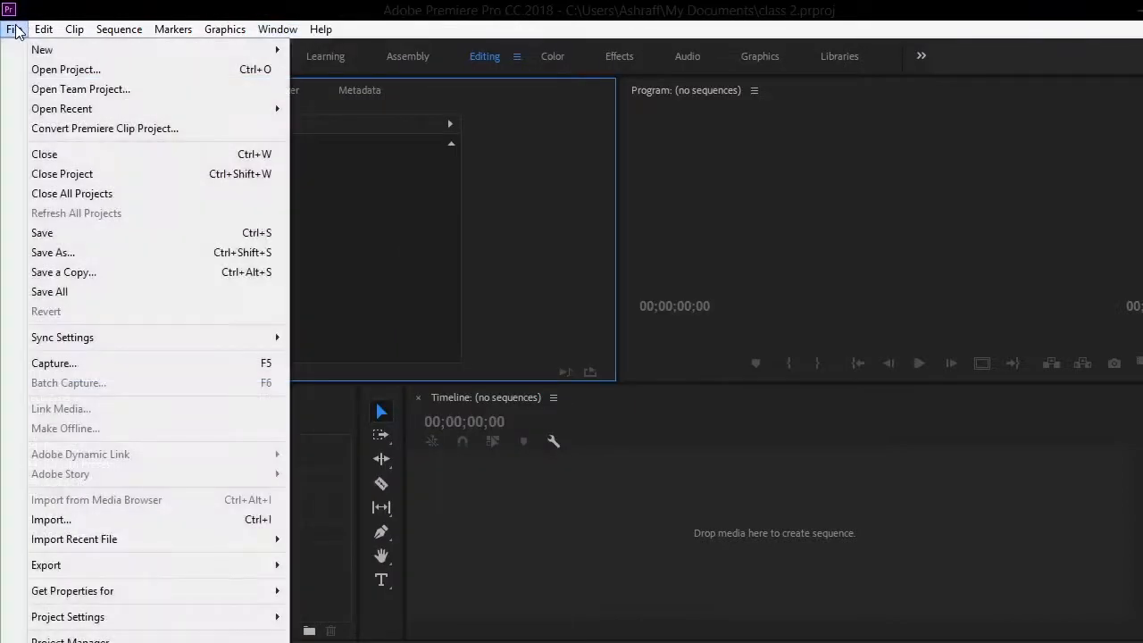
mouse_move(41, 53)
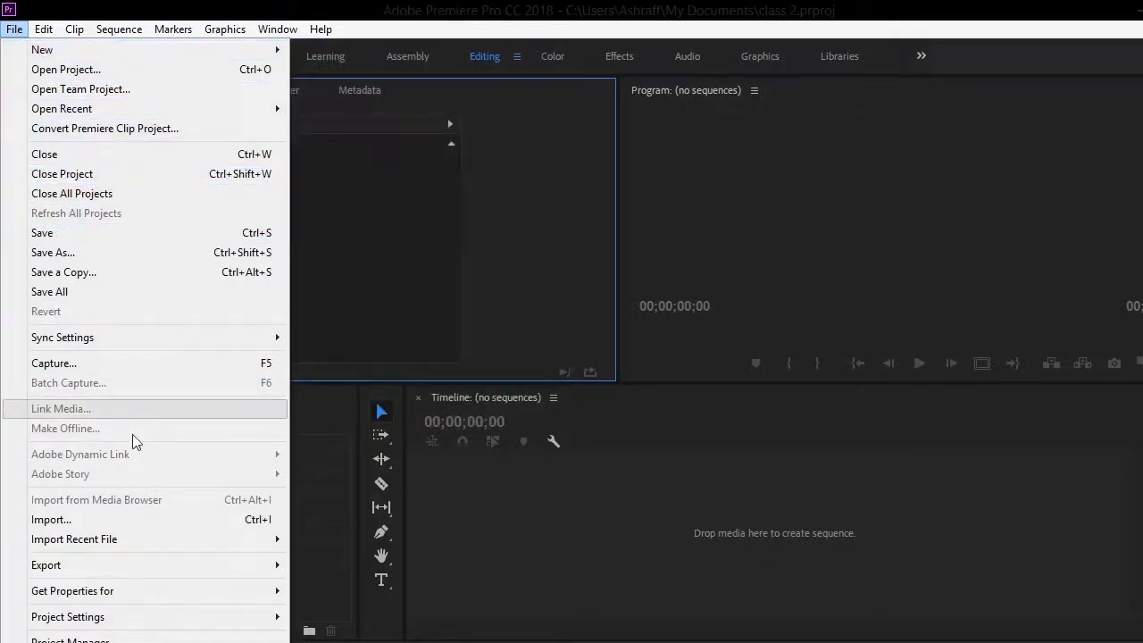
mouse_move(183, 560)
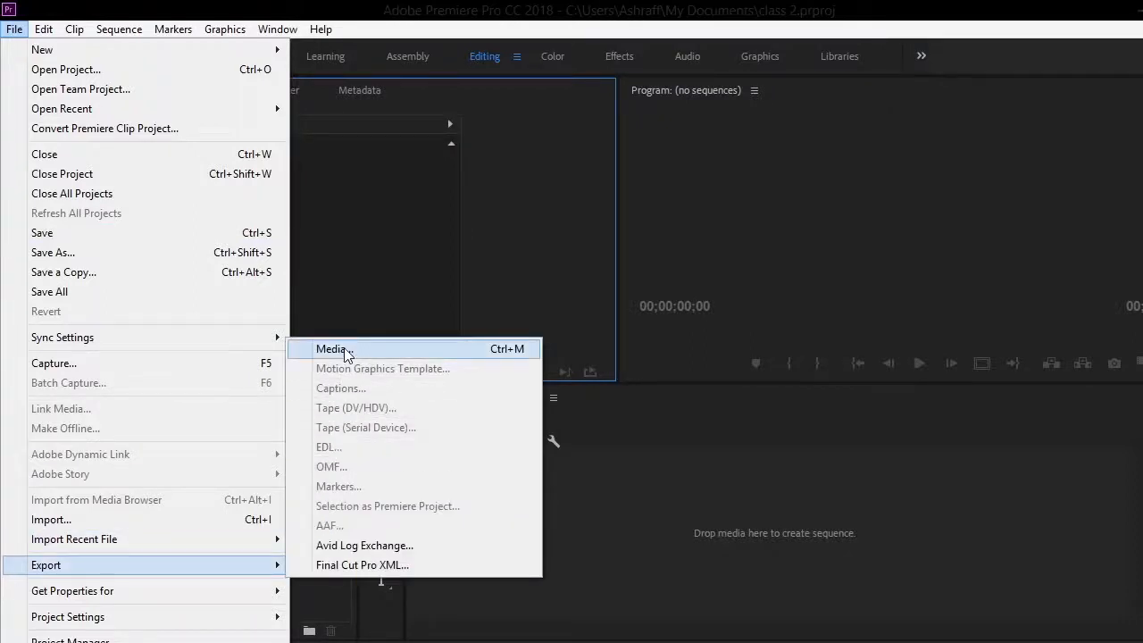
click(393, 197)
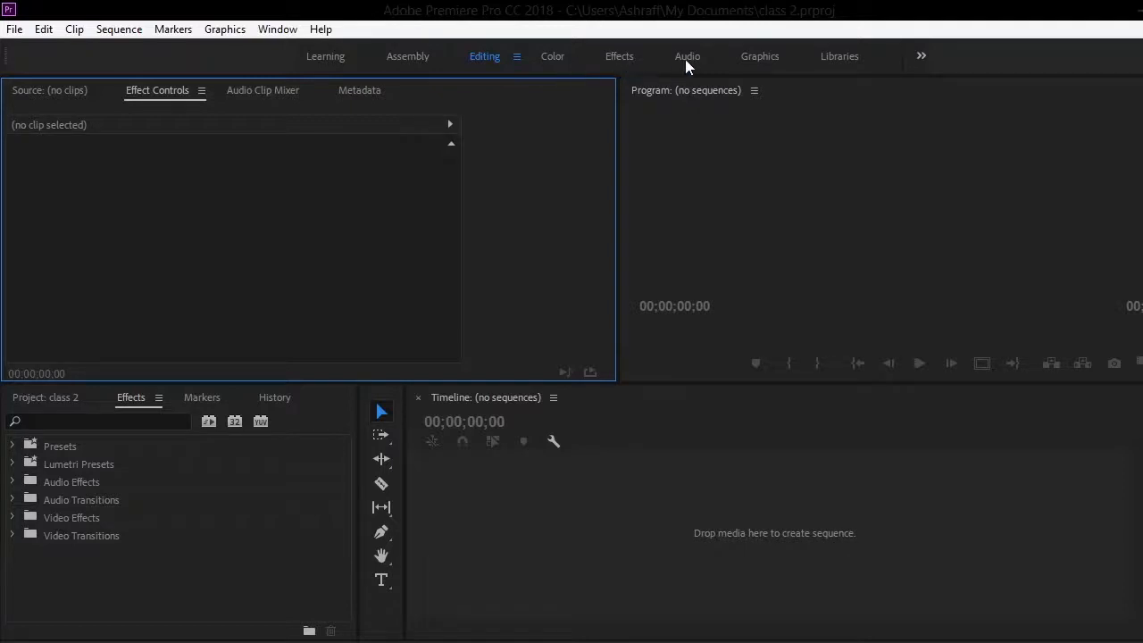
View the additional workspaces that do not fit beside Libraries, keeping the Editing workspace active
click(921, 57)
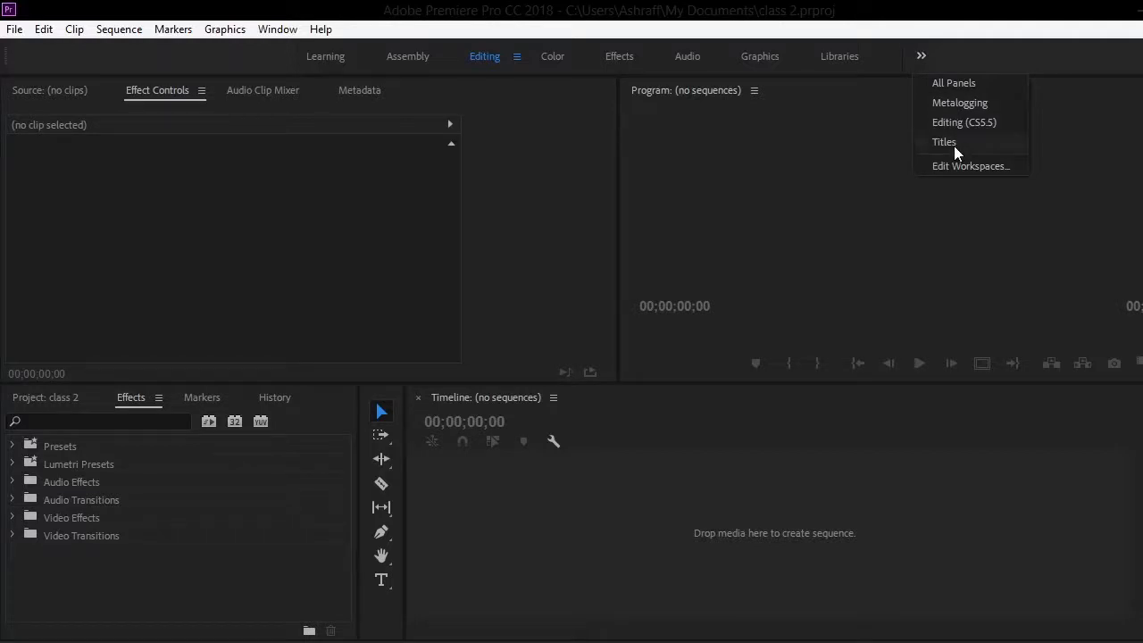
click(944, 56)
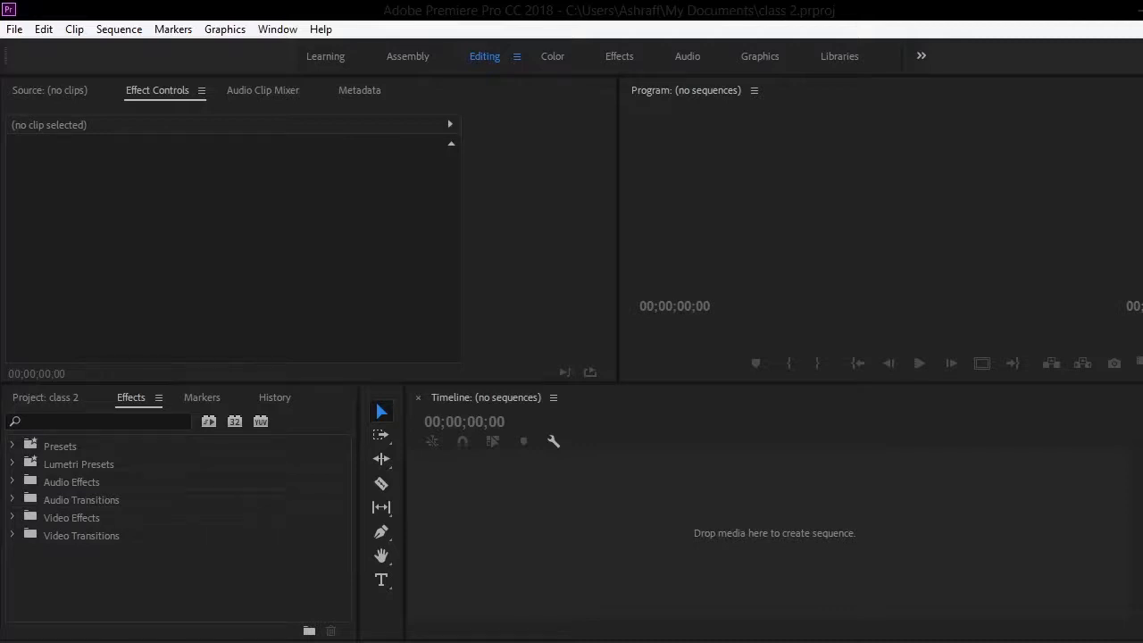
Magnify the screen and inspect the Effect Controls panel and the Program monitor
key(super+plus)
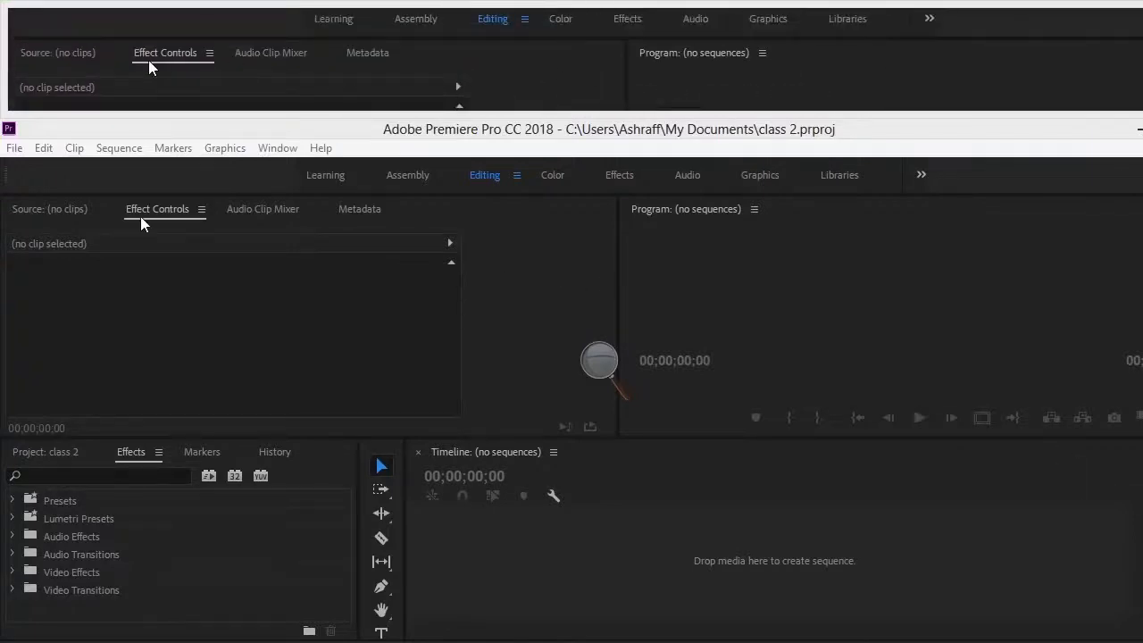
click(512, 328)
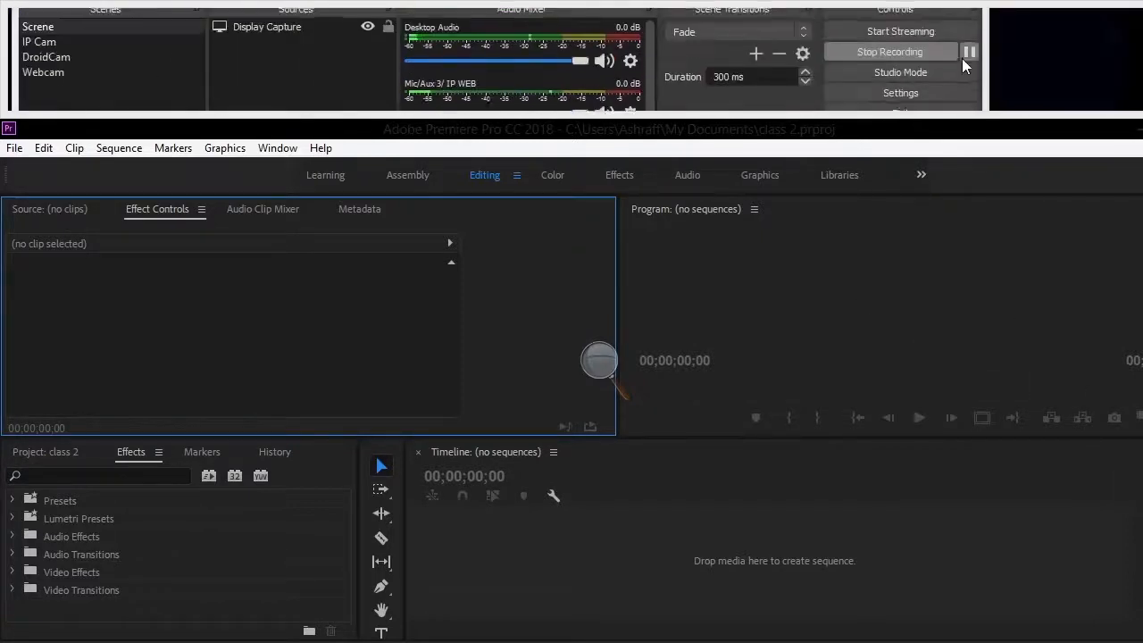
key(super+plus)
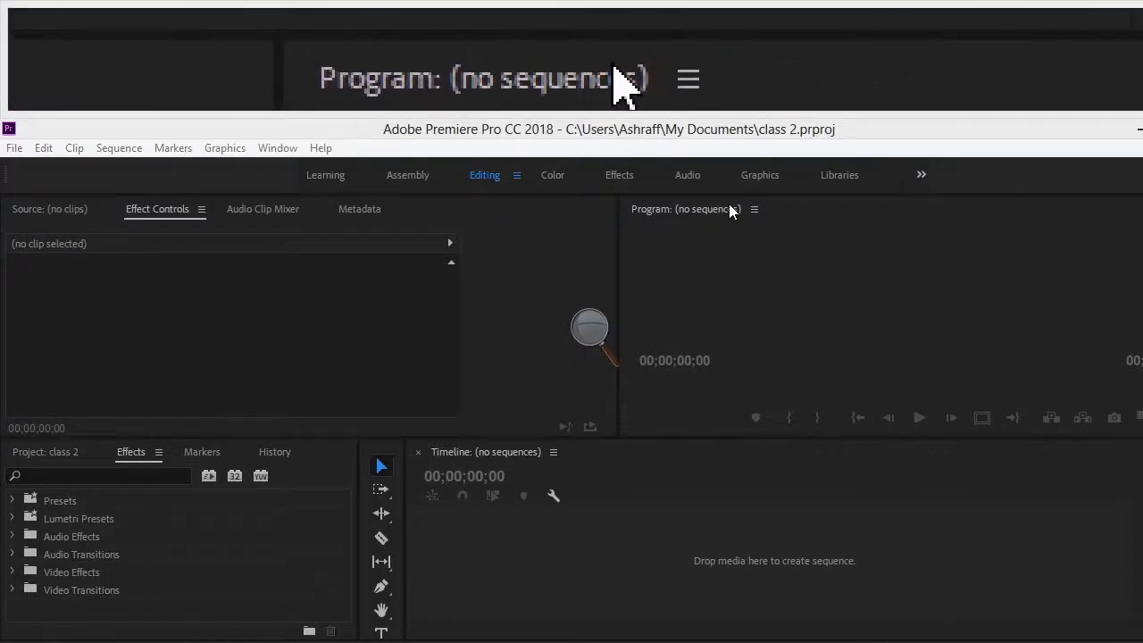
click(738, 269)
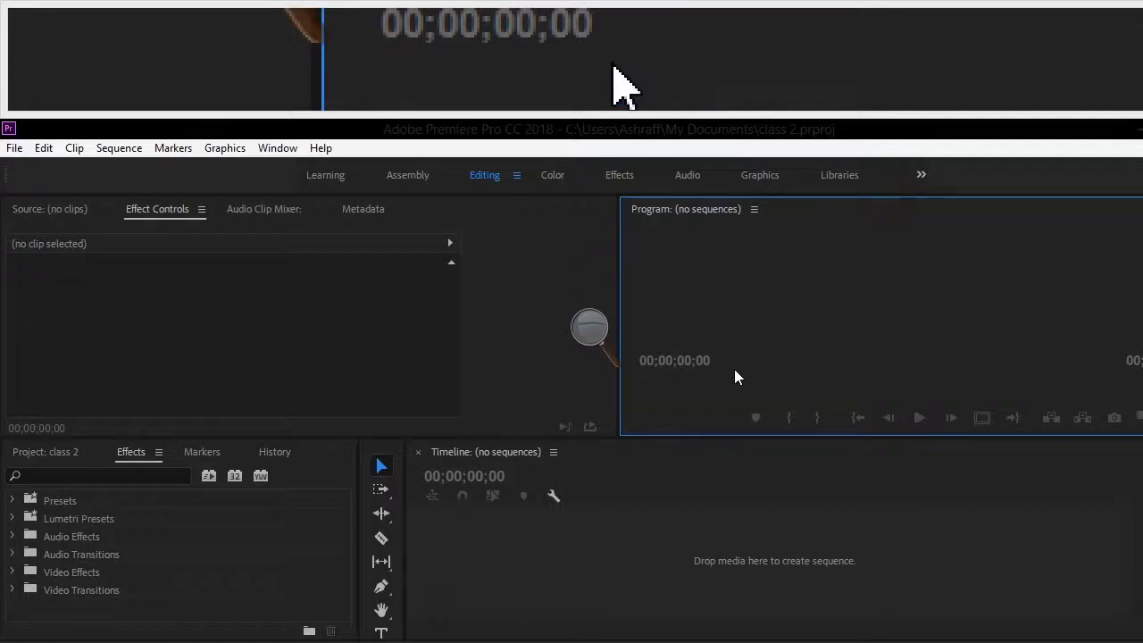
click(1142, 449)
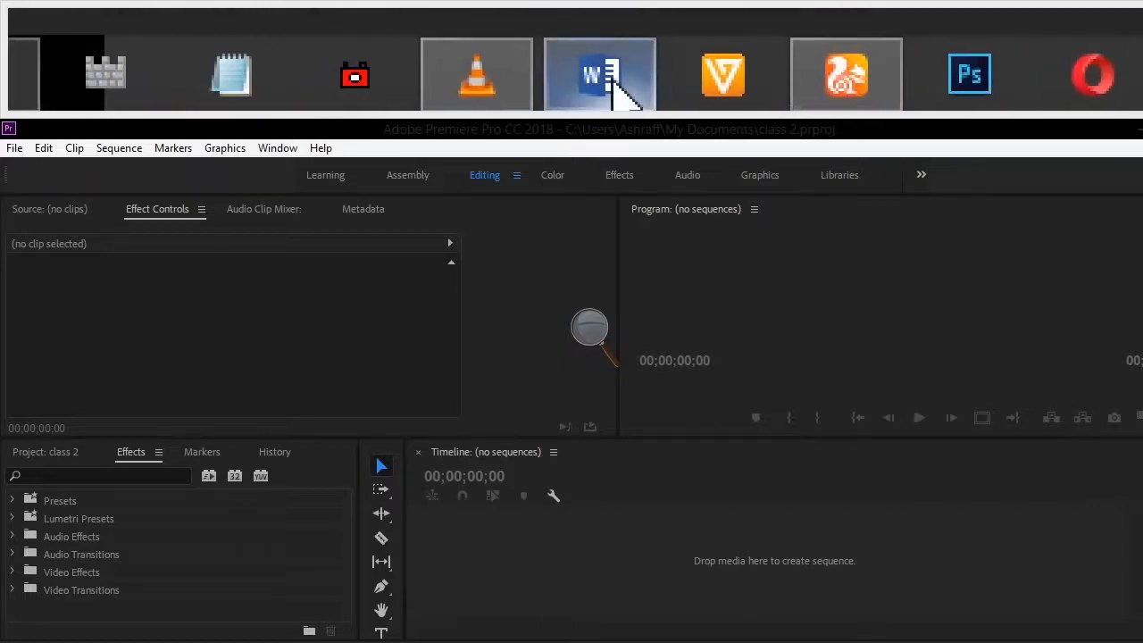
Switch to the course outline in Word to check the video topics, and return to Premiere Pro
click(507, 639)
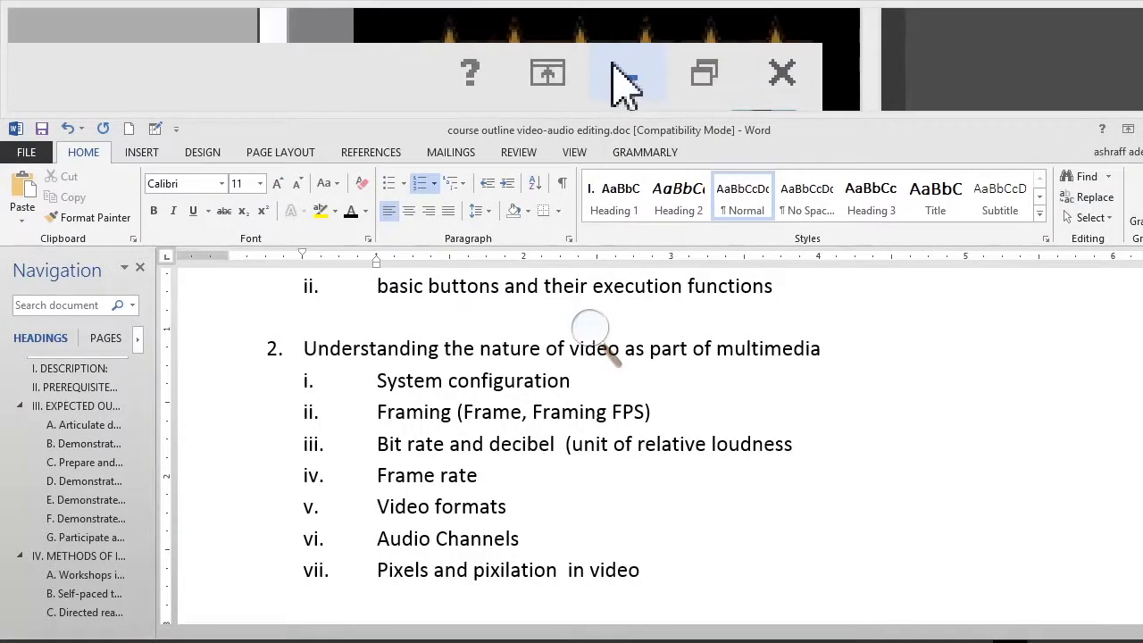
click(625, 75)
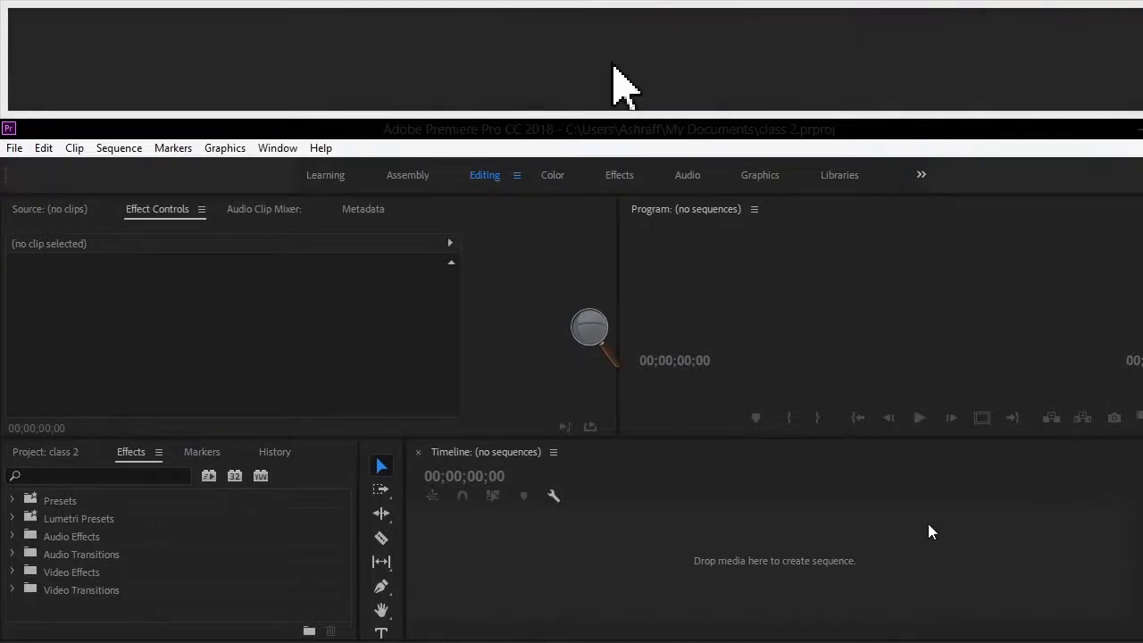
Inspect the Timeline and Tools panels, and look through the Graphics commands
click(897, 516)
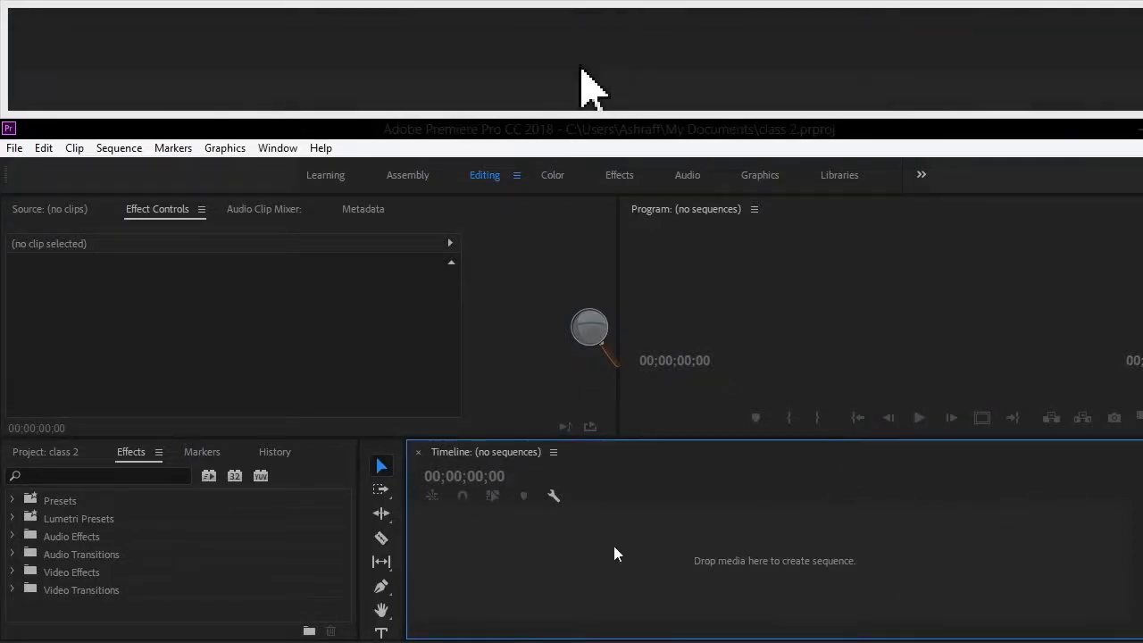
click(396, 472)
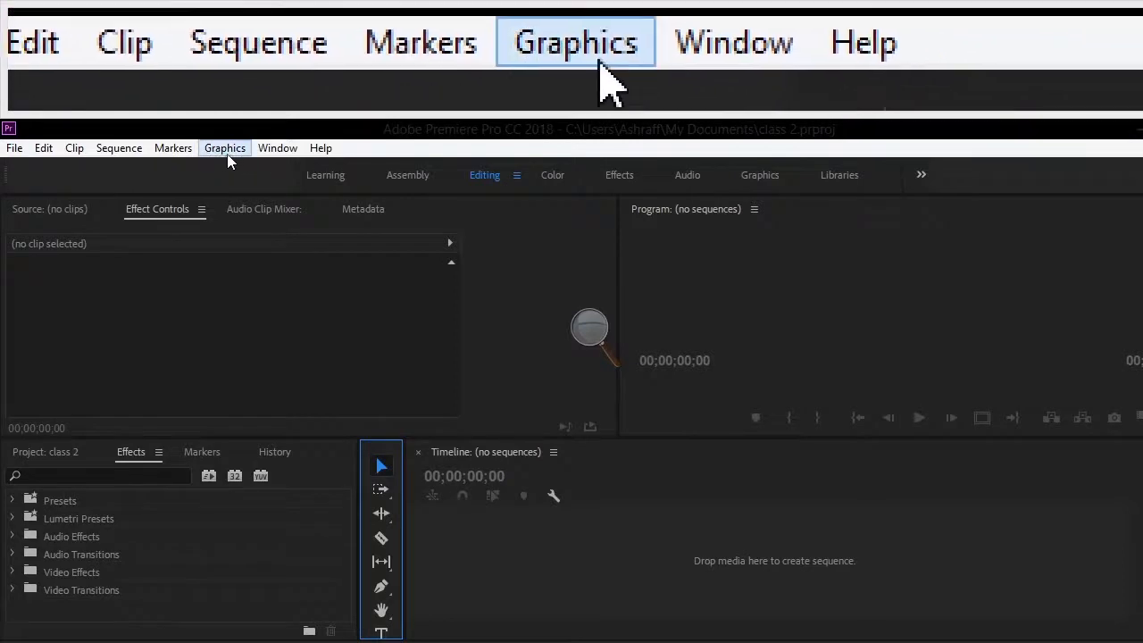
click(219, 151)
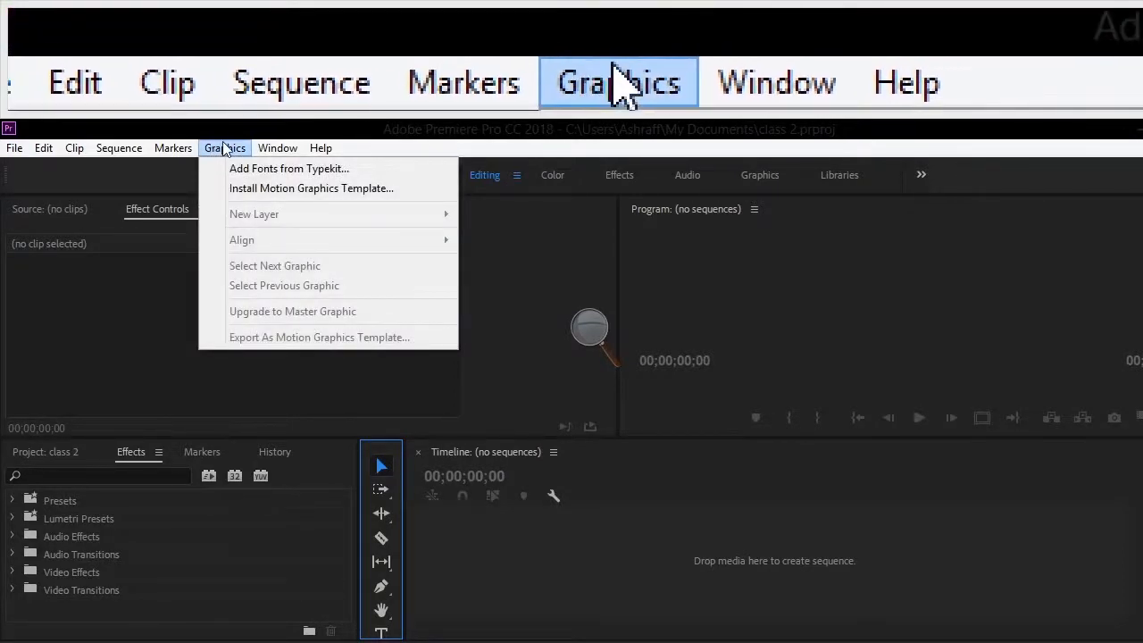
click(231, 132)
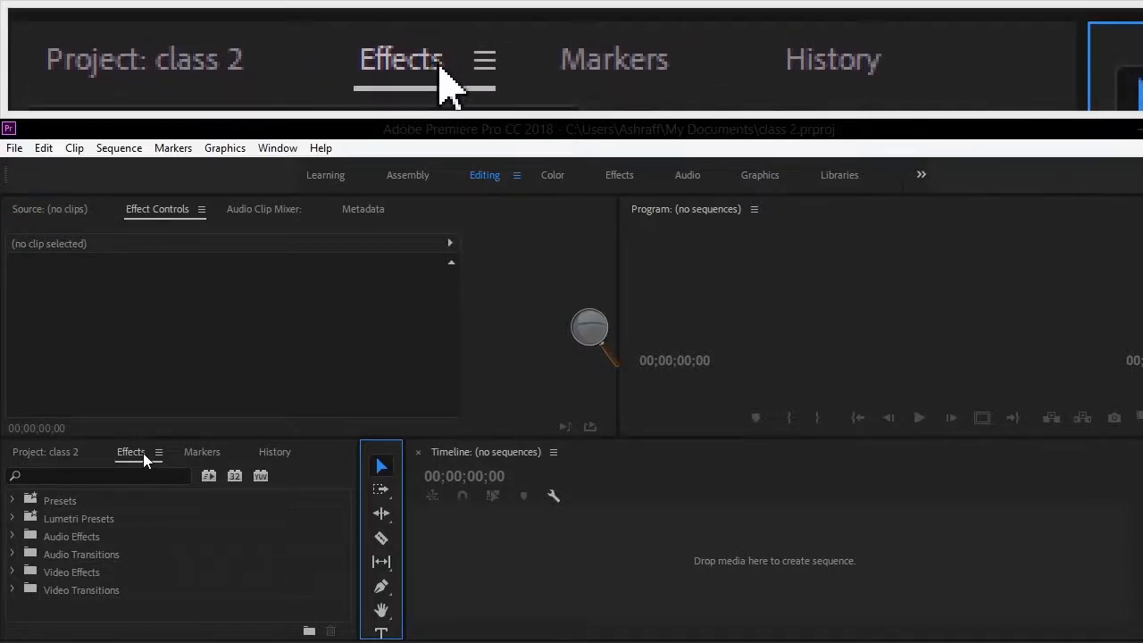
Go through the Project, Effect Controls, Program, Timeline, Tools and History panels to review the Editing workspace layout
click(52, 451)
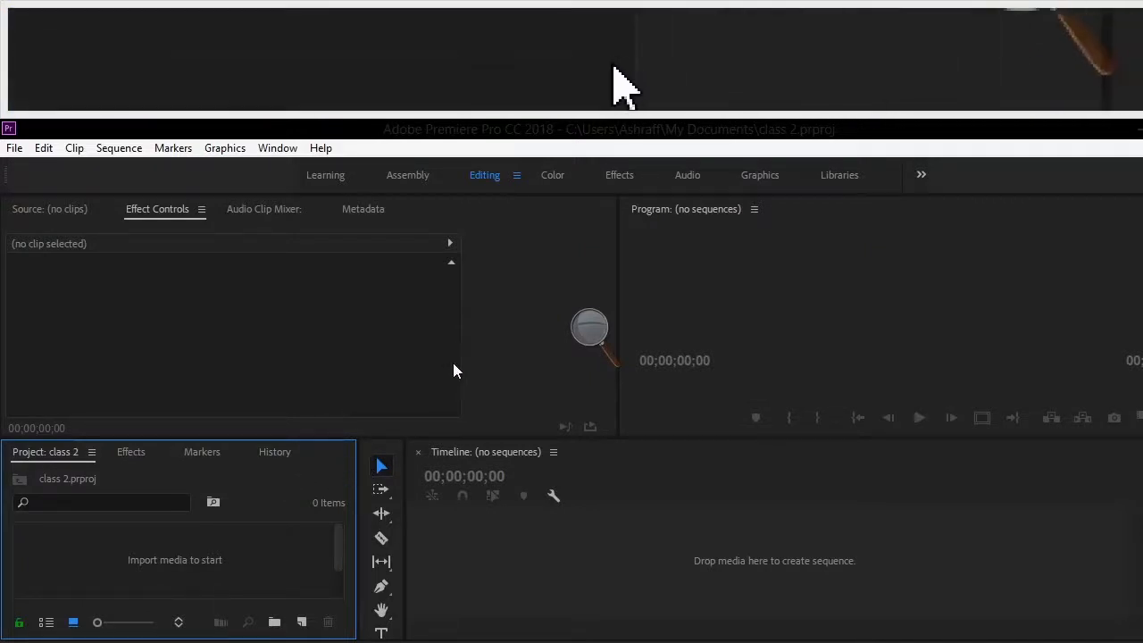
click(490, 332)
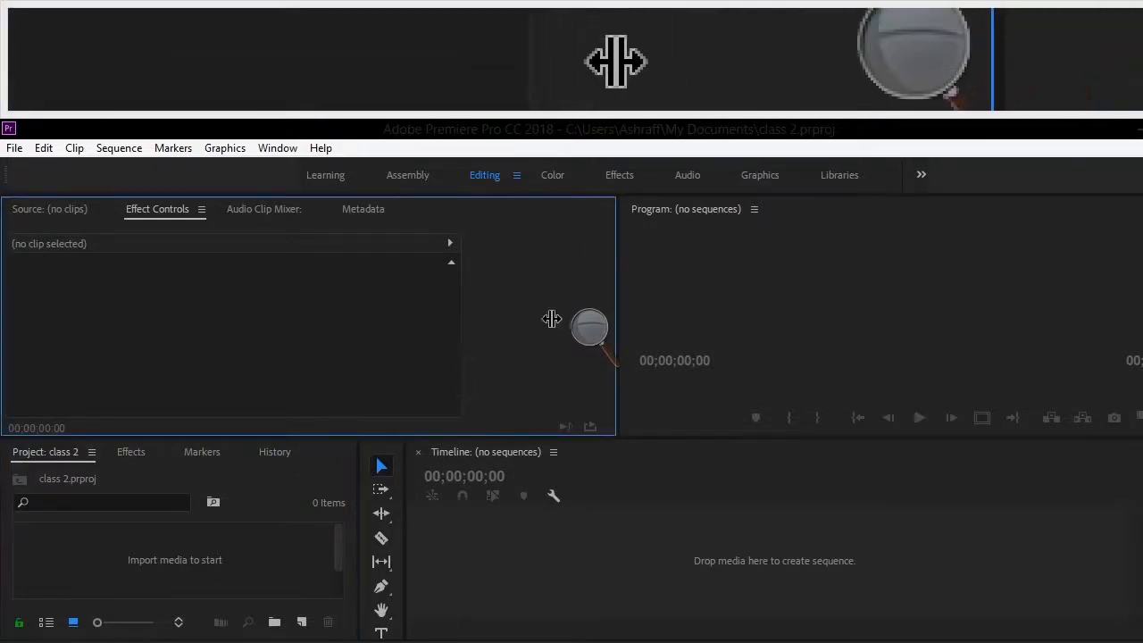
click(698, 285)
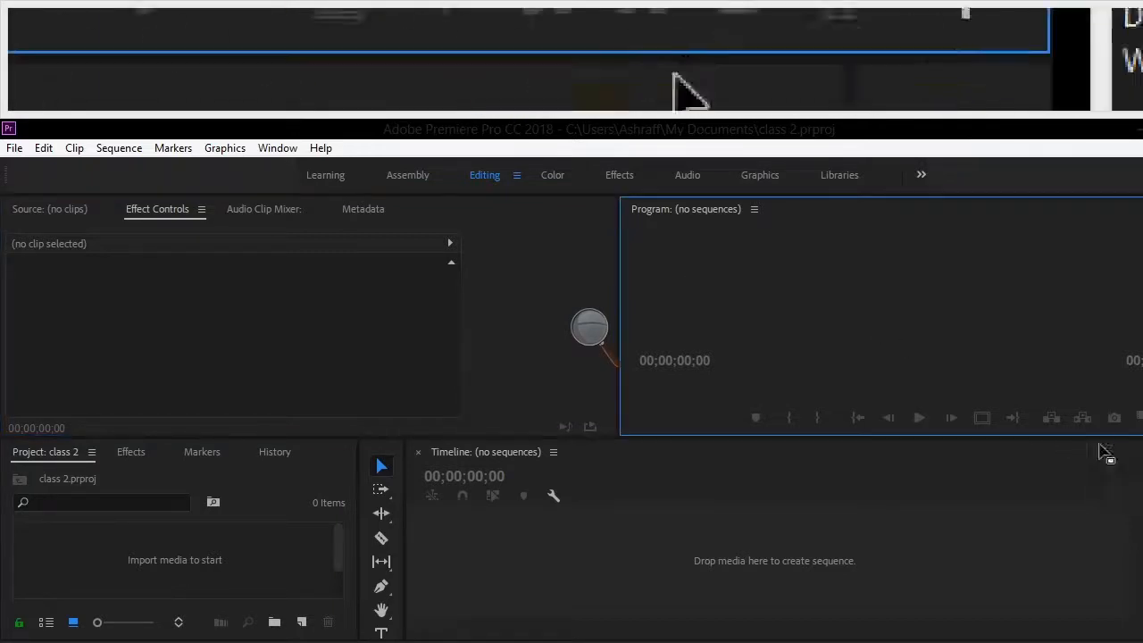
click(883, 535)
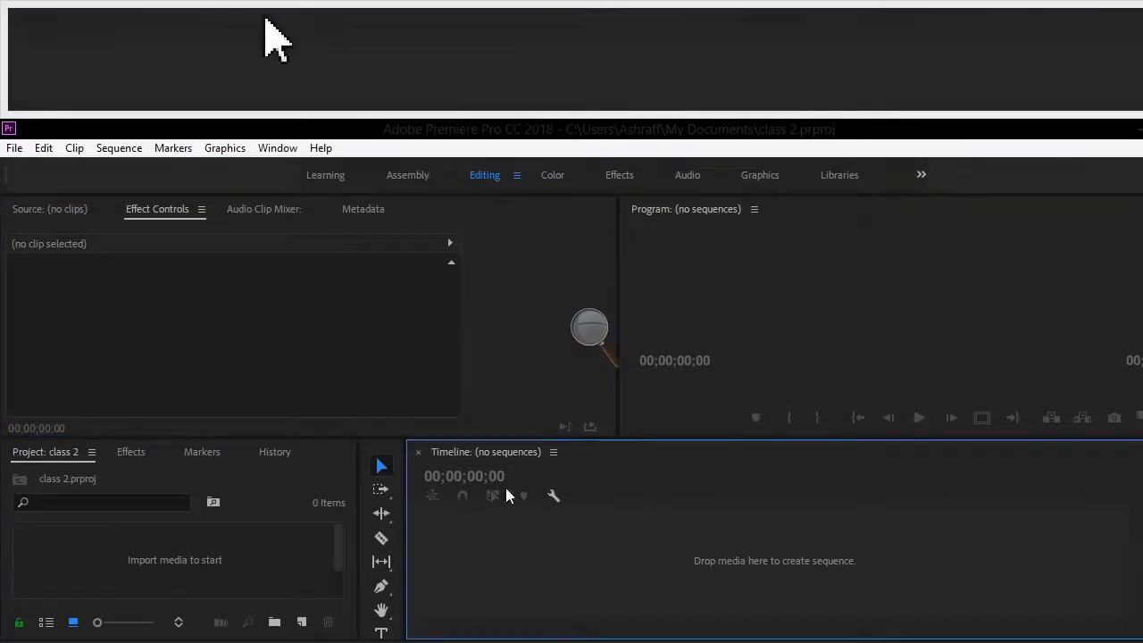
click(375, 448)
click(314, 449)
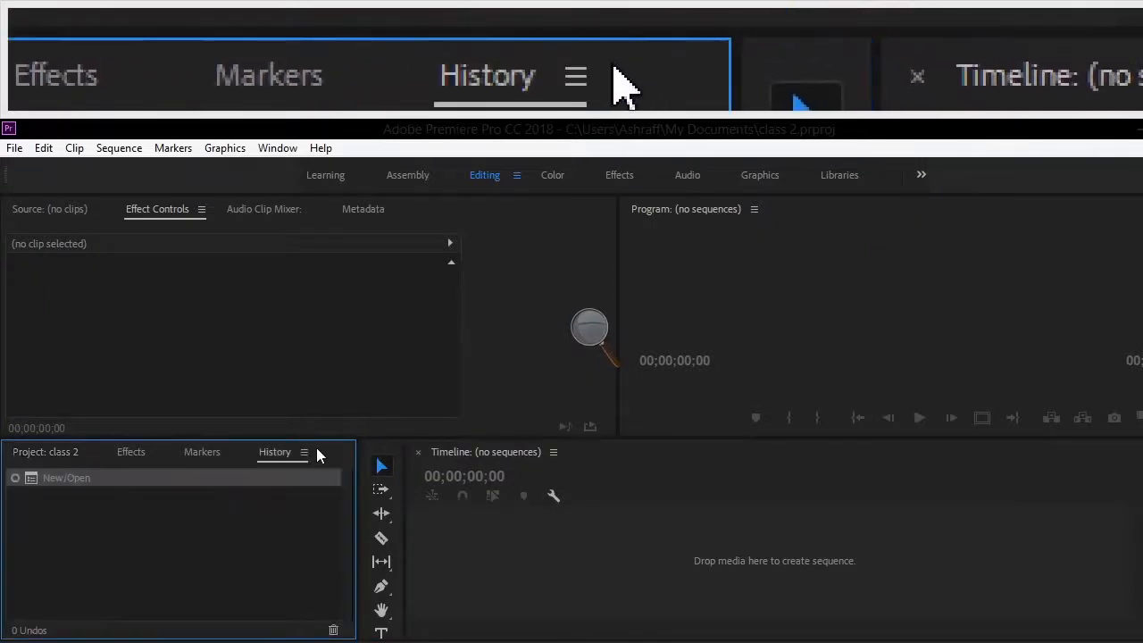
Import the video Robot Chicken Funniest Moments 2(240p).3GP from the Video library into the class 2 project
click(46, 452)
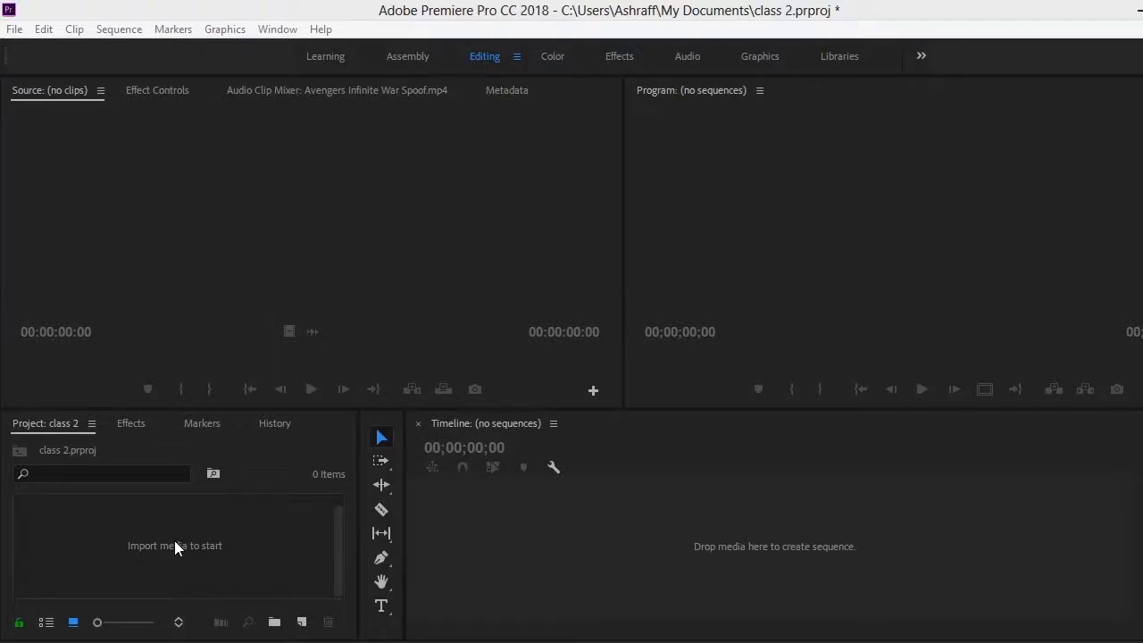
double_click(233, 531)
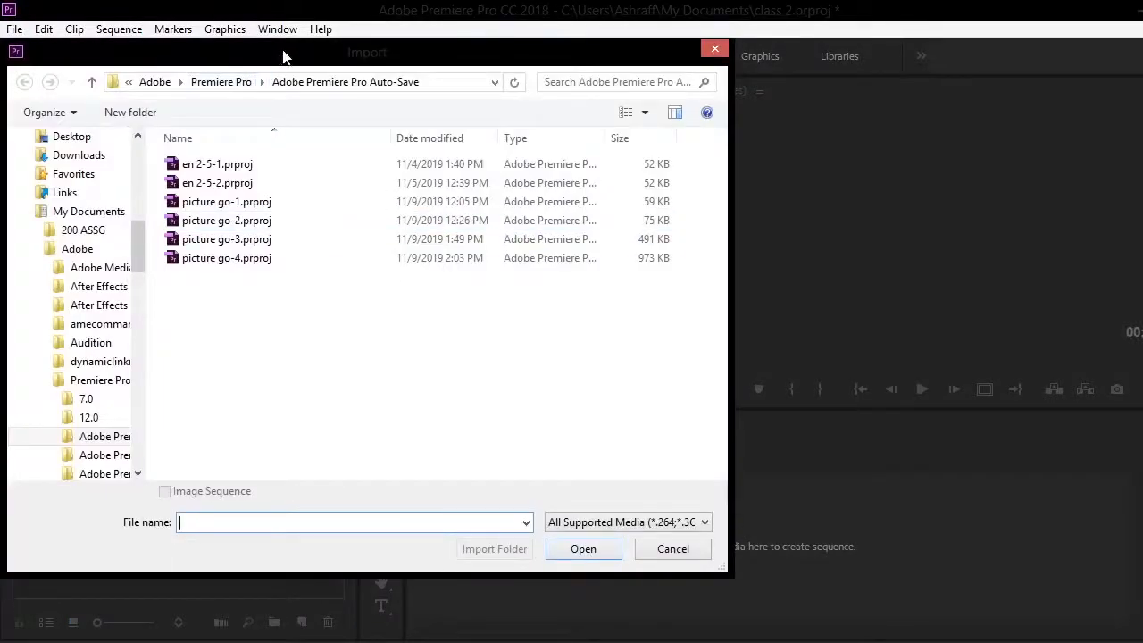
drag(284, 57, 480, 81)
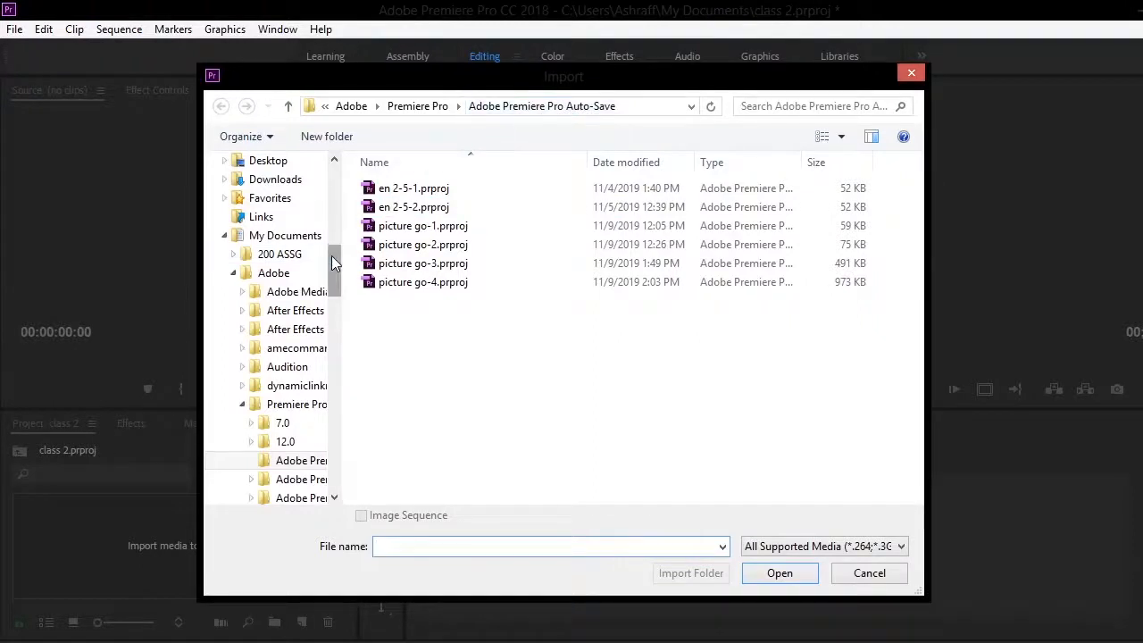
drag(331, 256, 336, 171)
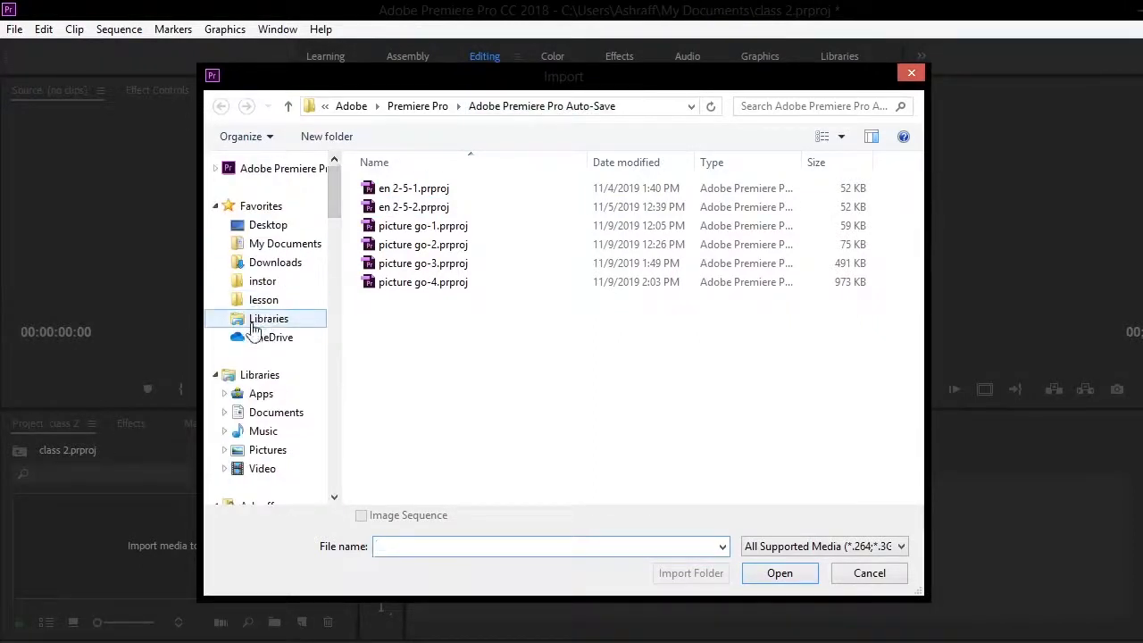
click(262, 469)
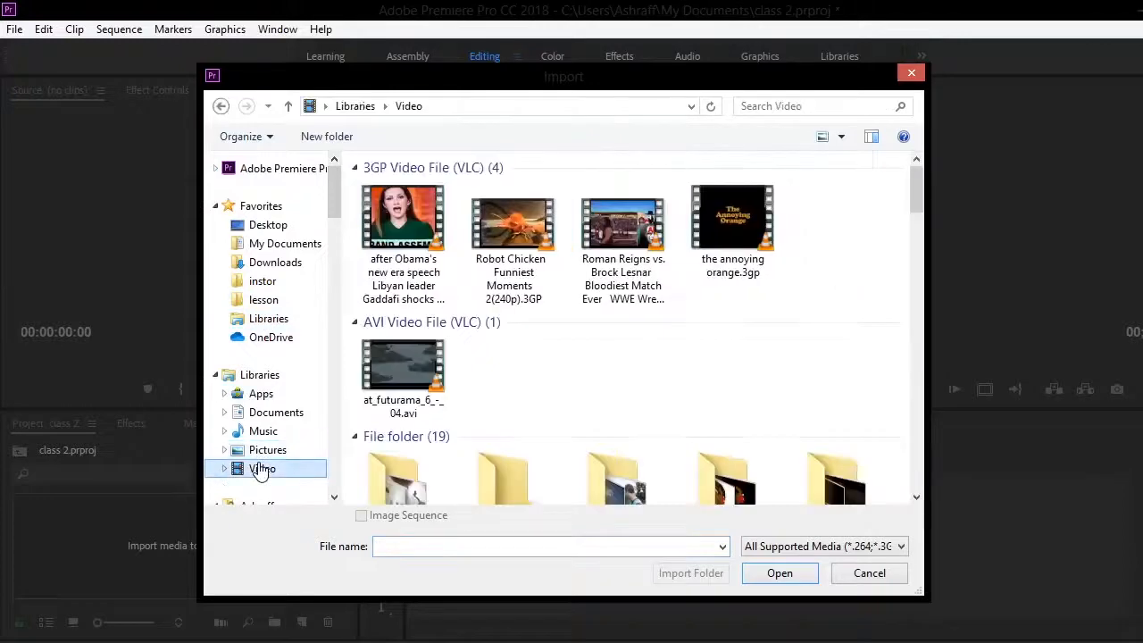
double_click(533, 254)
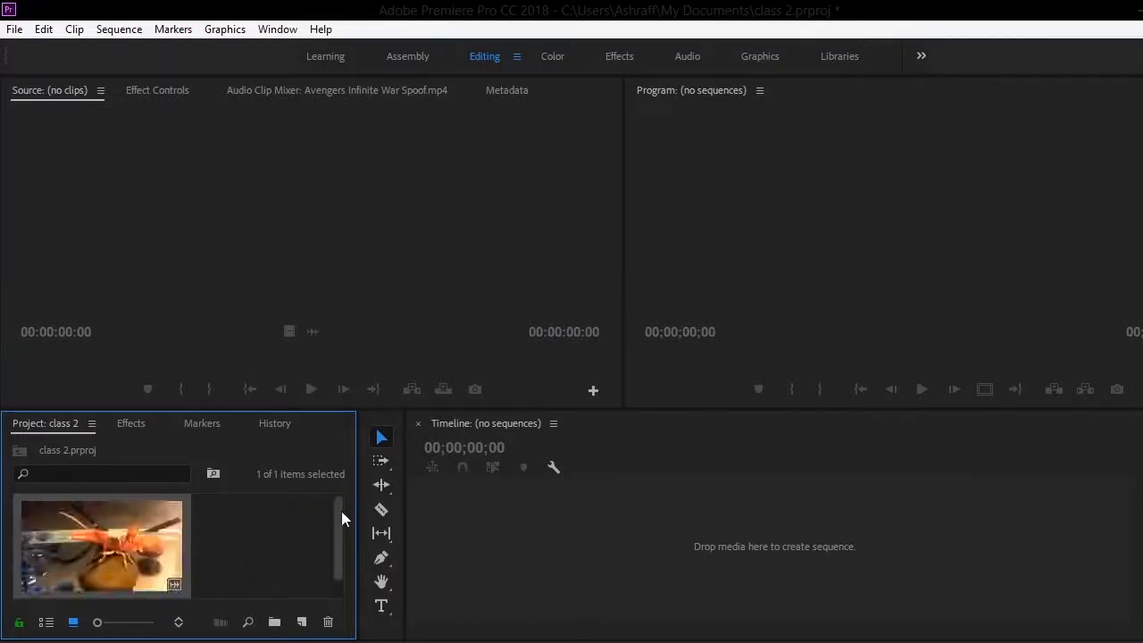
Open the imported Robot Chicken clip in the Source monitor and scrub through it to about 00;07;50;03
mouse_move(341, 511)
mouse_down()
mouse_move(338, 541)
mouse_move(336, 494)
mouse_up()
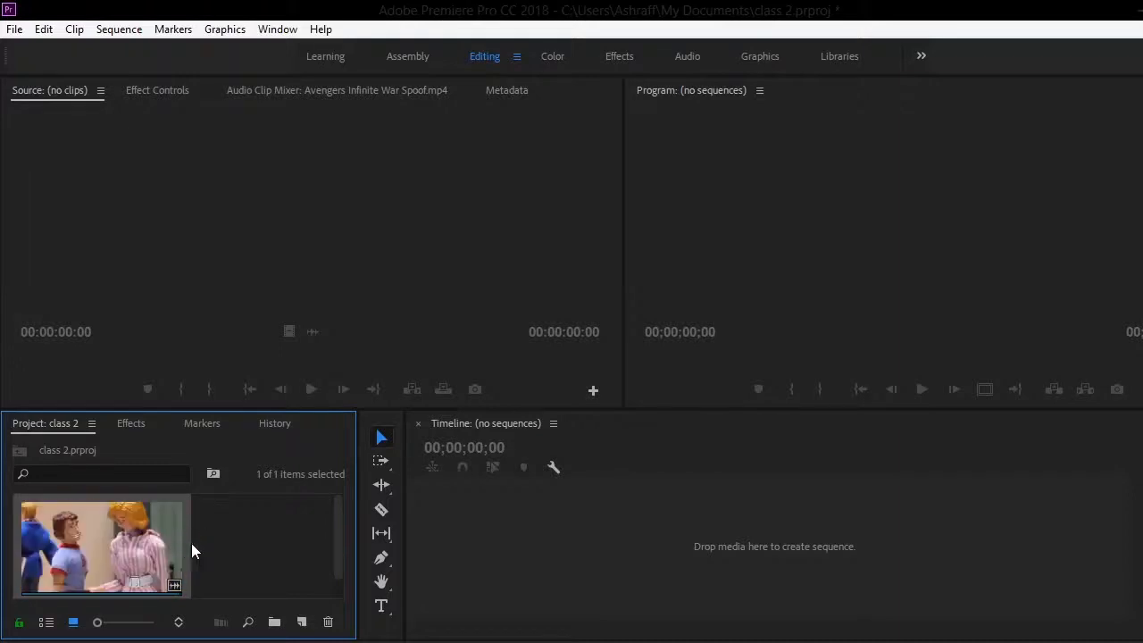
double_click(151, 544)
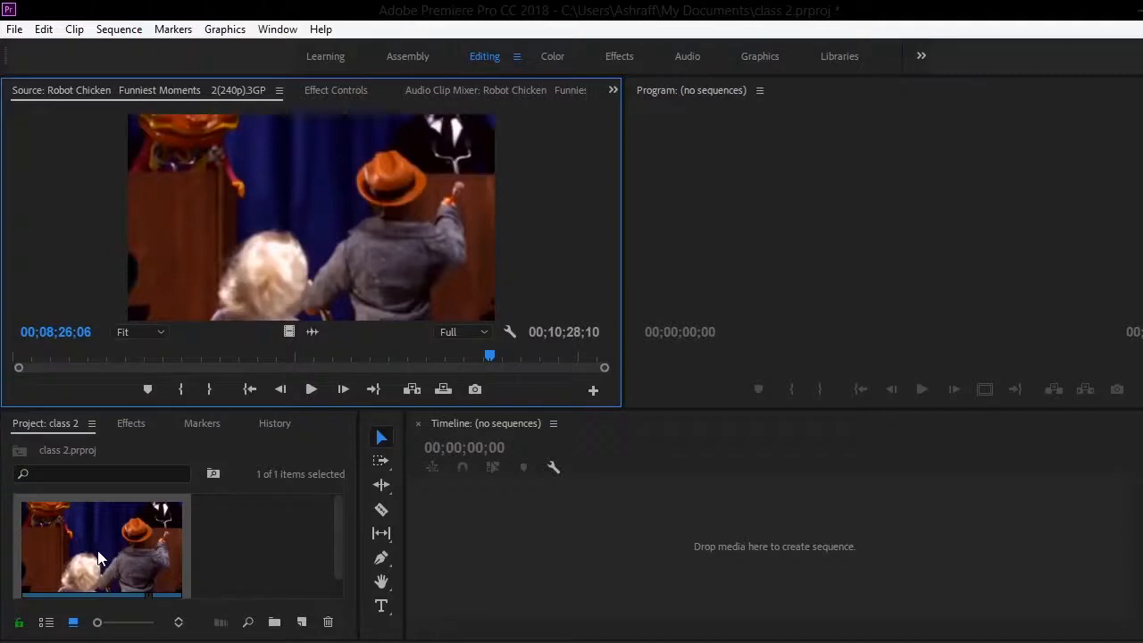
drag(308, 354, 200, 357)
drag(401, 357, 458, 358)
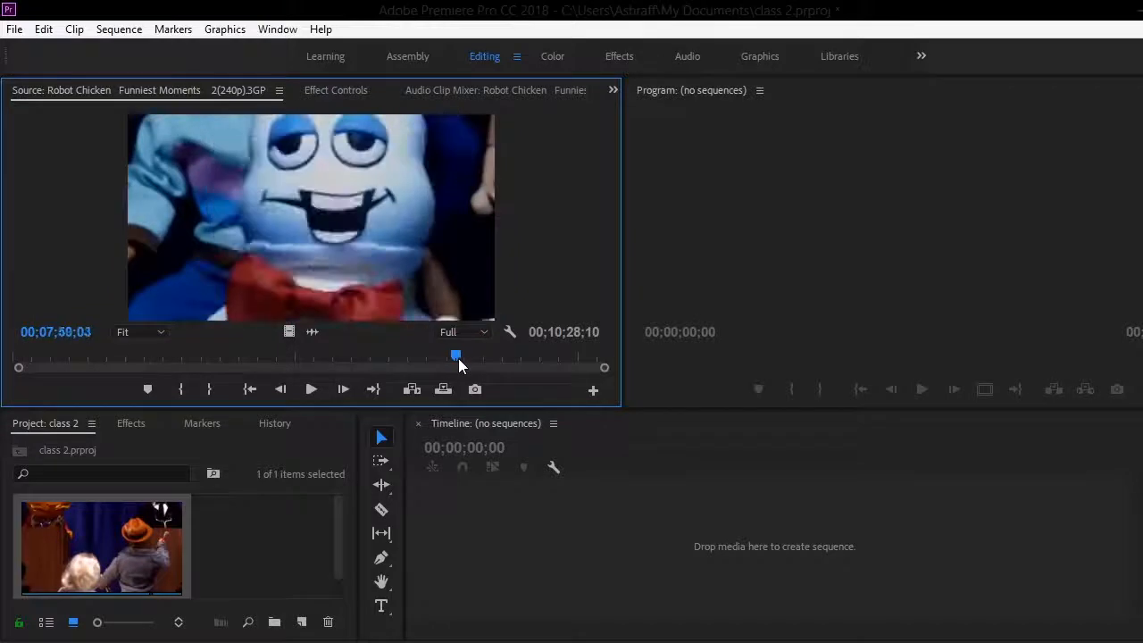
Create a sequence from the Robot Chicken clip in the empty Timeline and move its playhead to about 00;02;51;11
click(156, 567)
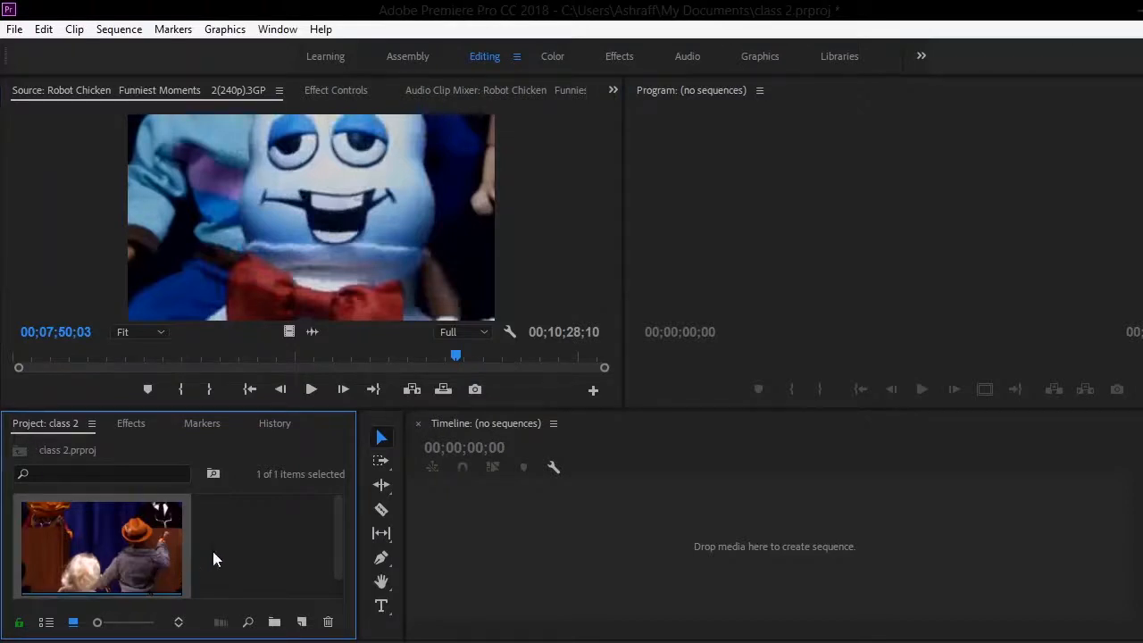
drag(116, 549, 527, 549)
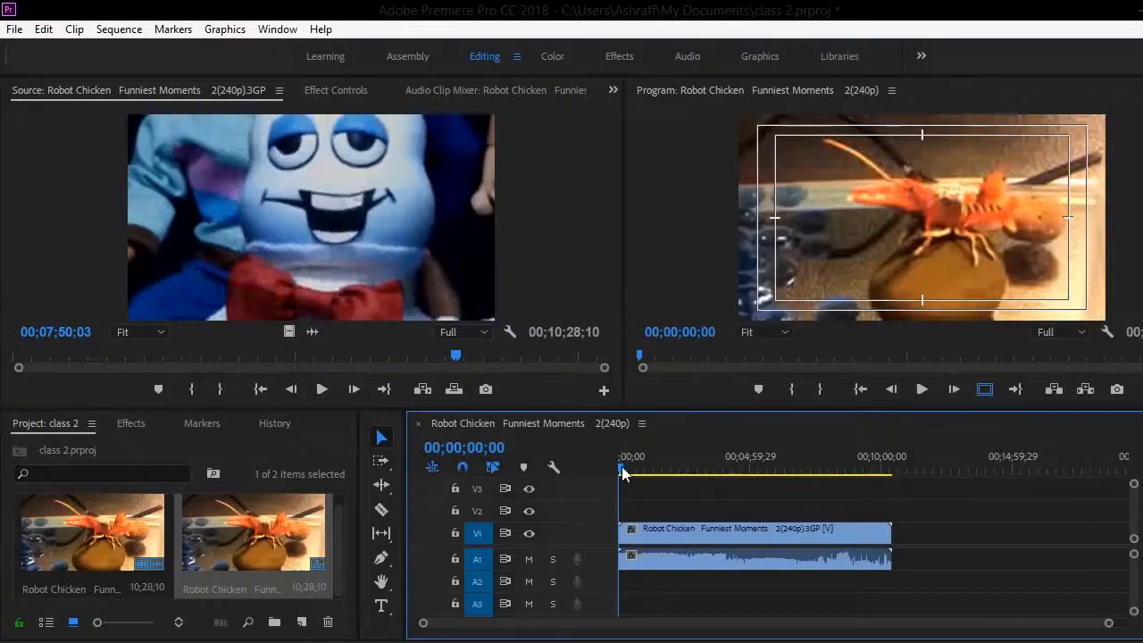
drag(622, 469, 697, 468)
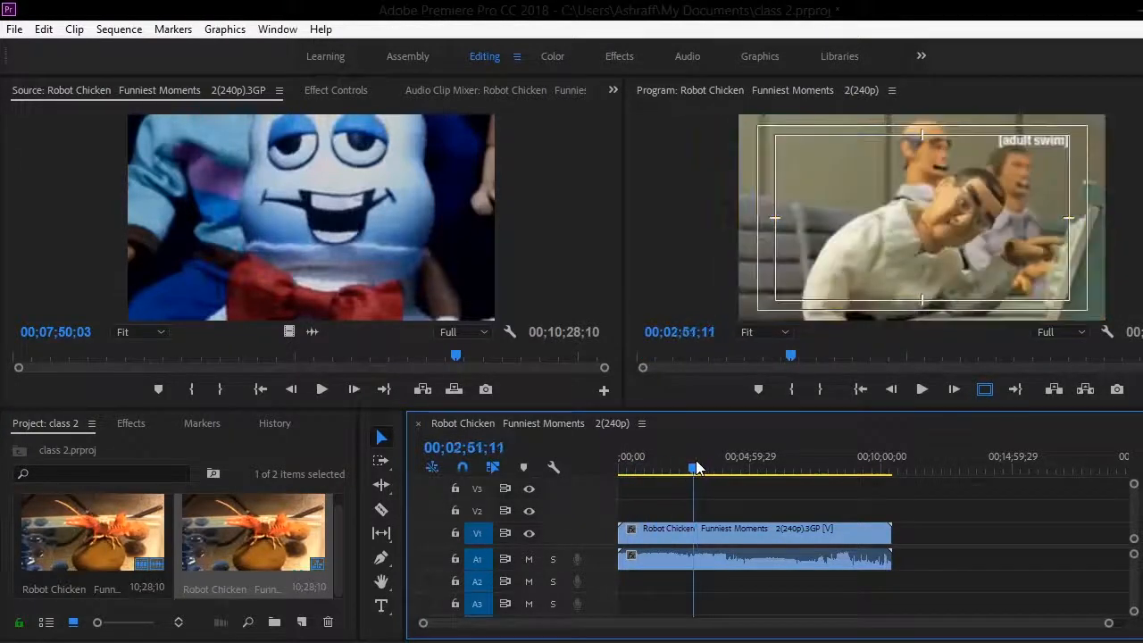